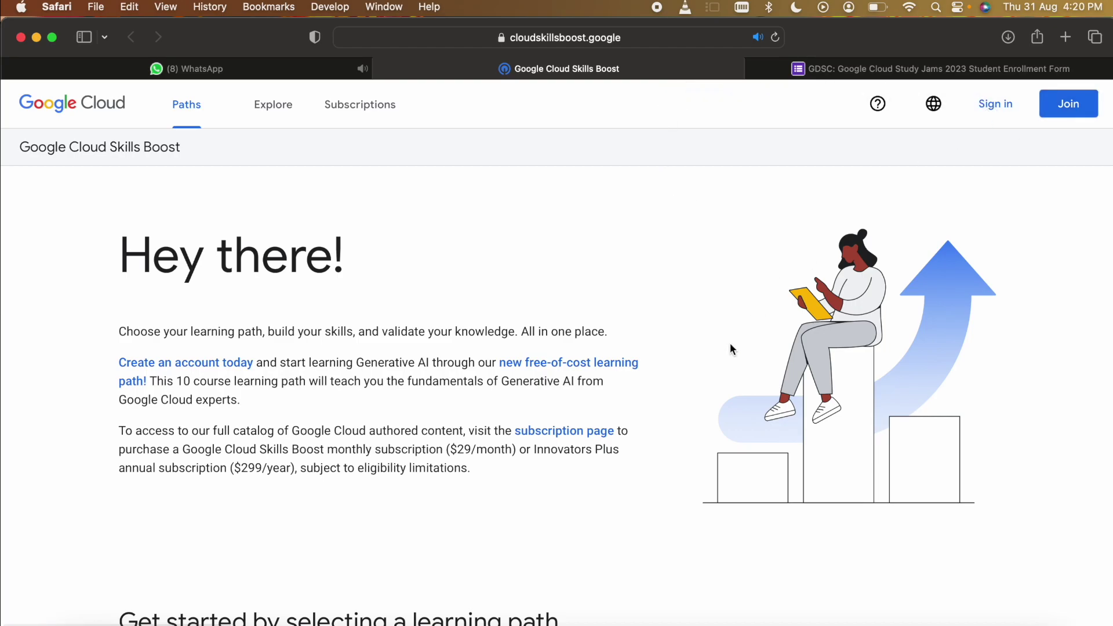
- Sign in to Google Cloud Skills Boost with the first listed Google account
scroll(729, 342, down, 10)
scroll(729, 343, up, 10)
click(991, 105)
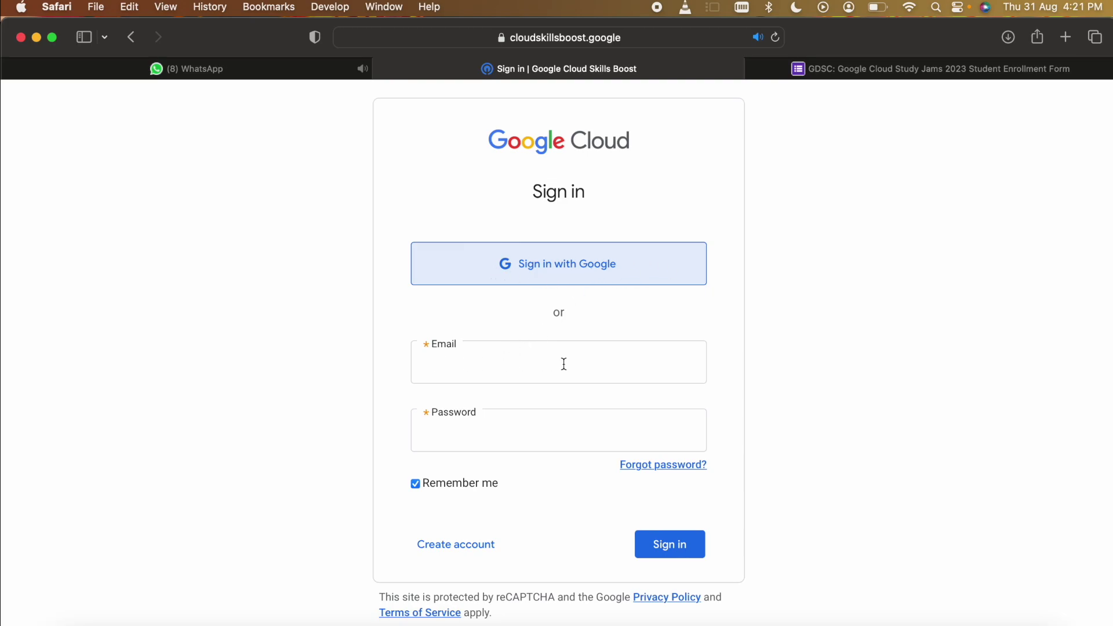
click(560, 276)
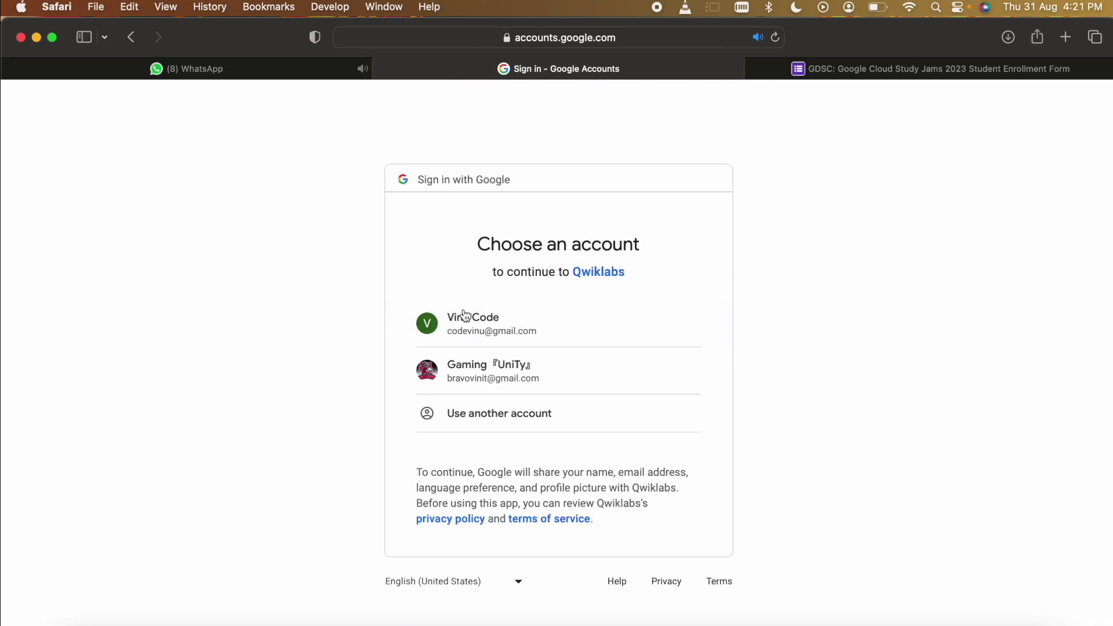
click(552, 334)
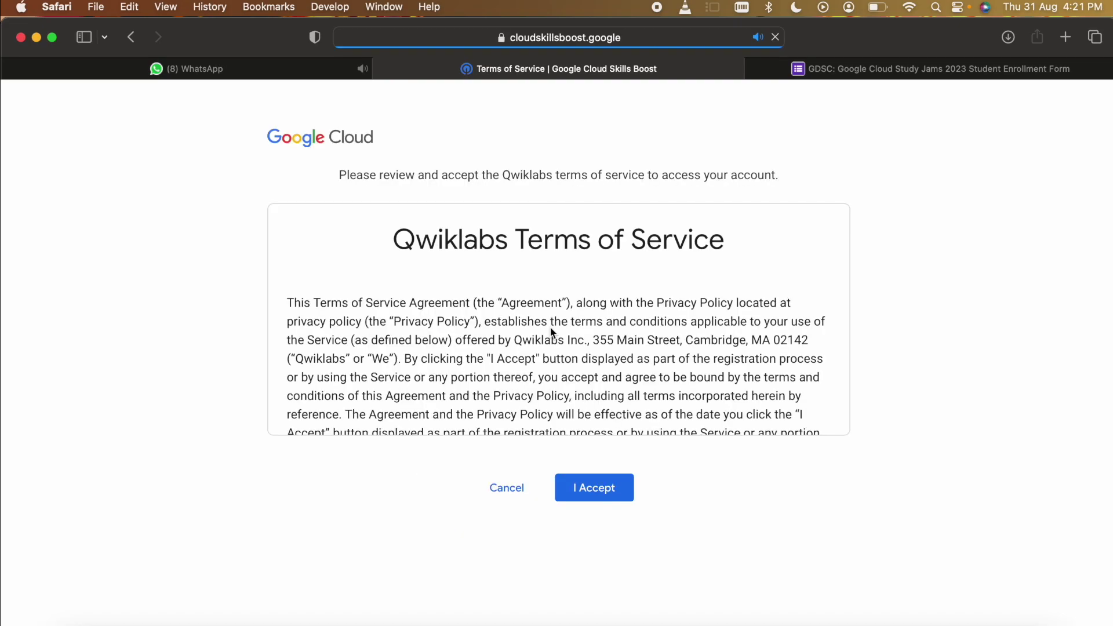
- Dismiss the sign-up survey, complete the "I'm not a robot" check and accept the Qwiklabs Terms of Service
scroll(550, 330, down, 15)
scroll(551, 331, down, 20)
scroll(551, 329, down, 20)
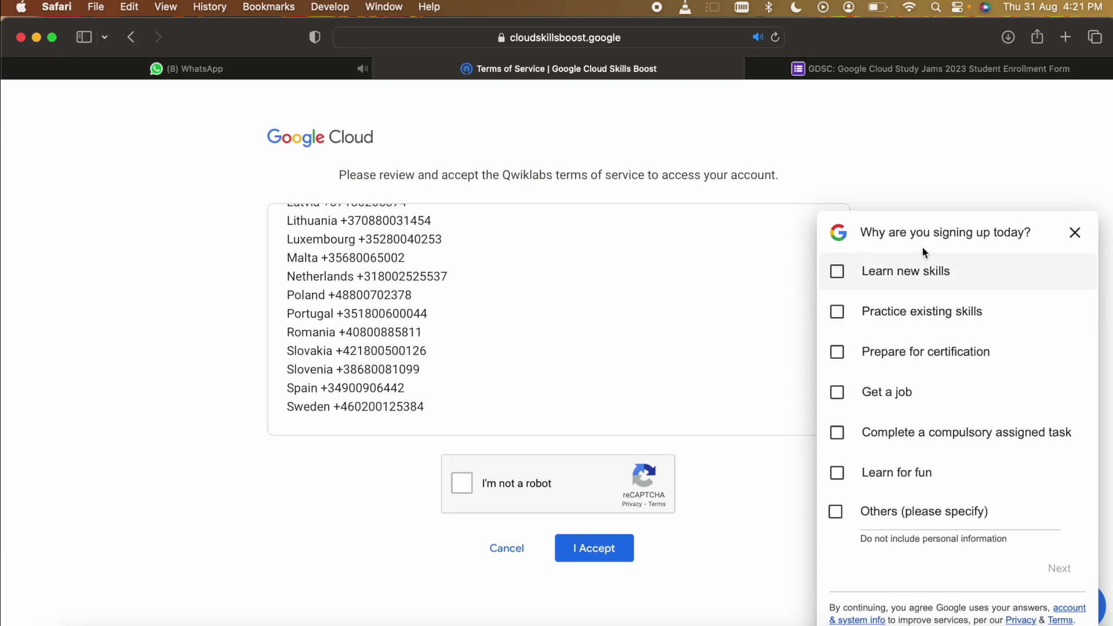
click(1075, 232)
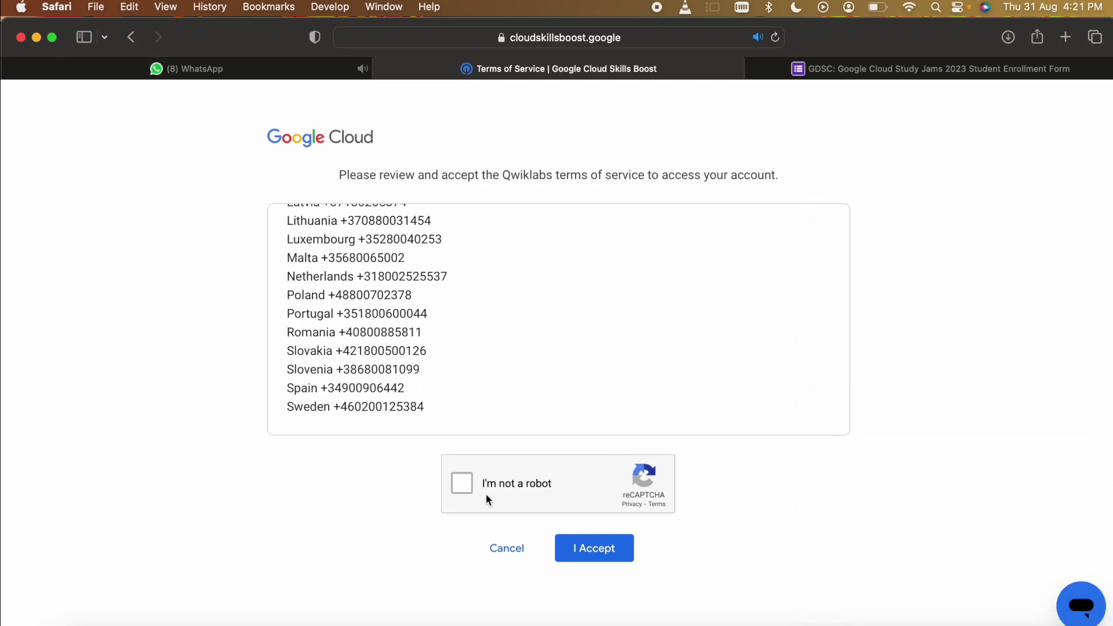
click(456, 492)
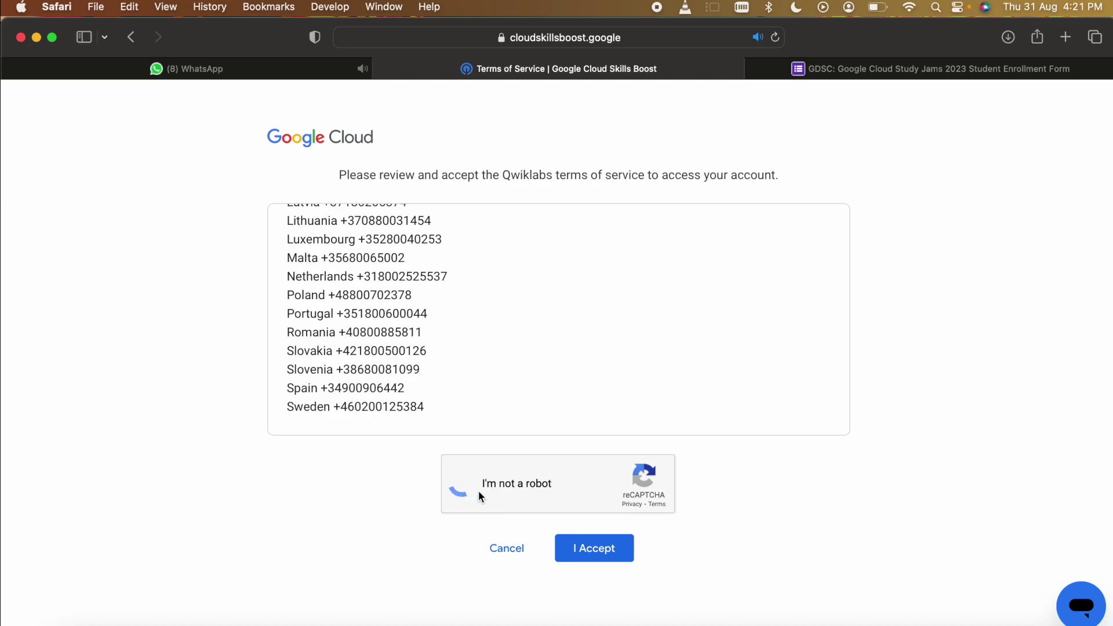
click(594, 554)
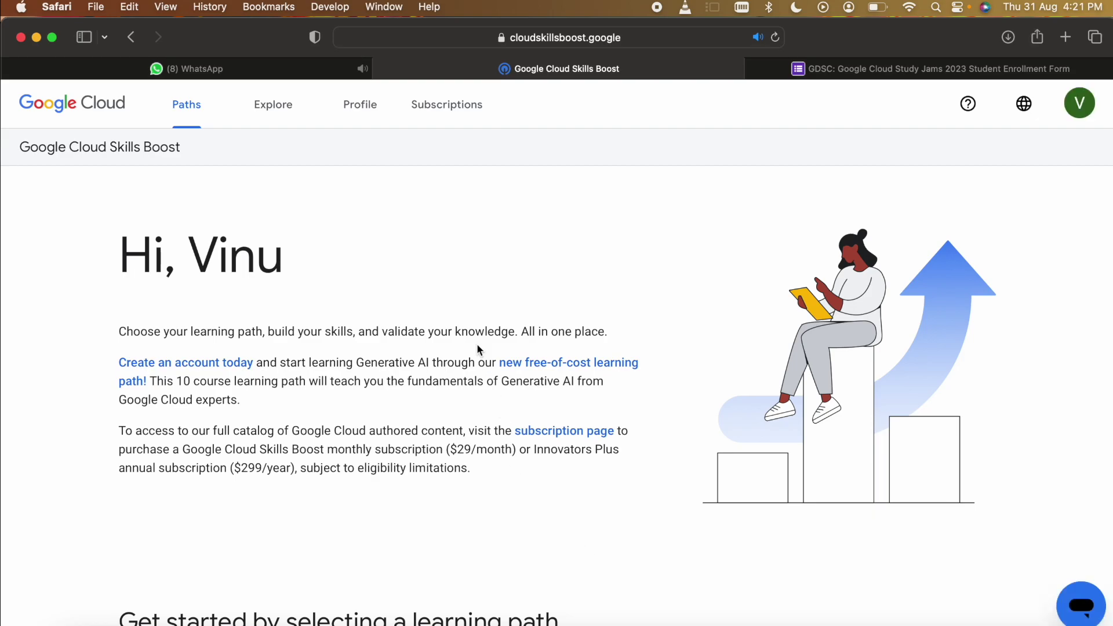
- Make the Skills Boost badge profile public and look over the public profile page with its link
scroll(477, 345, down, 15)
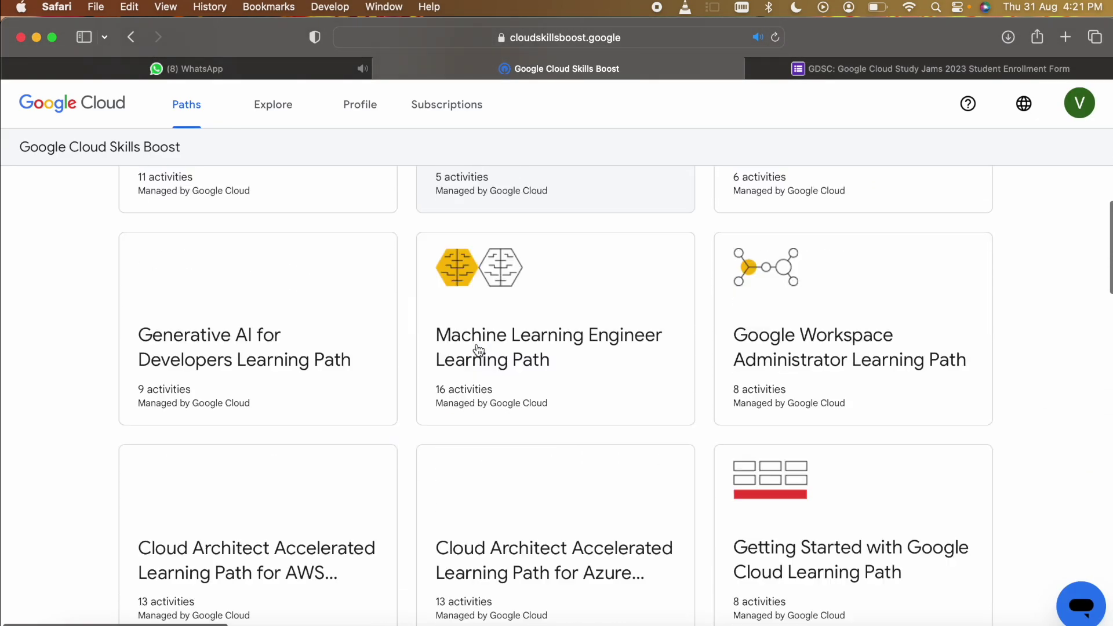
scroll(477, 348, down, 10)
scroll(477, 348, up, 8)
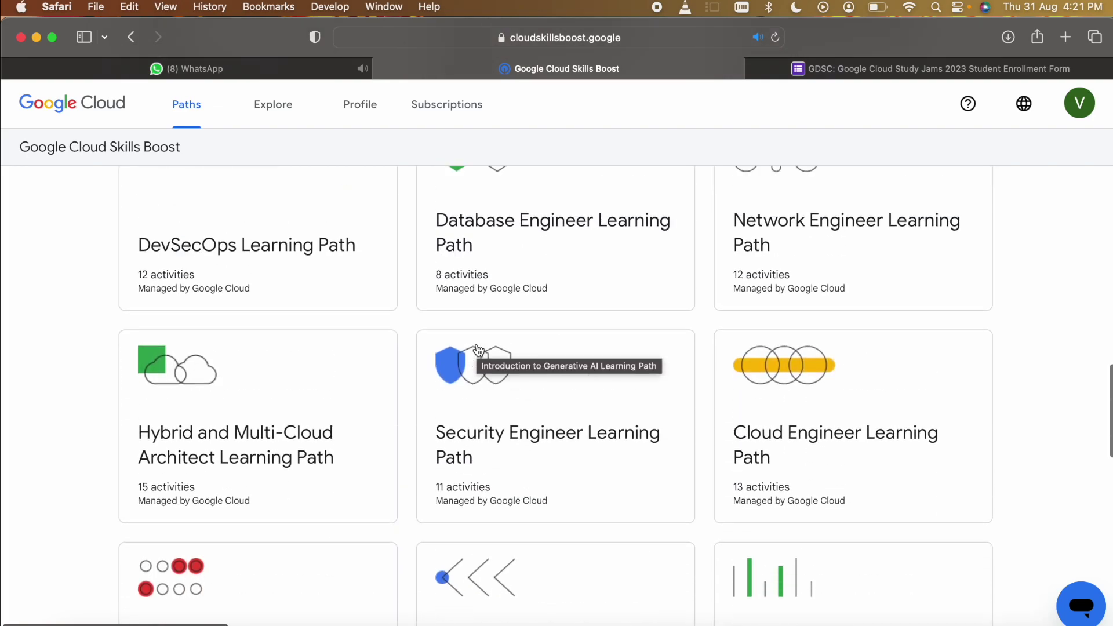
scroll(477, 350, up, 15)
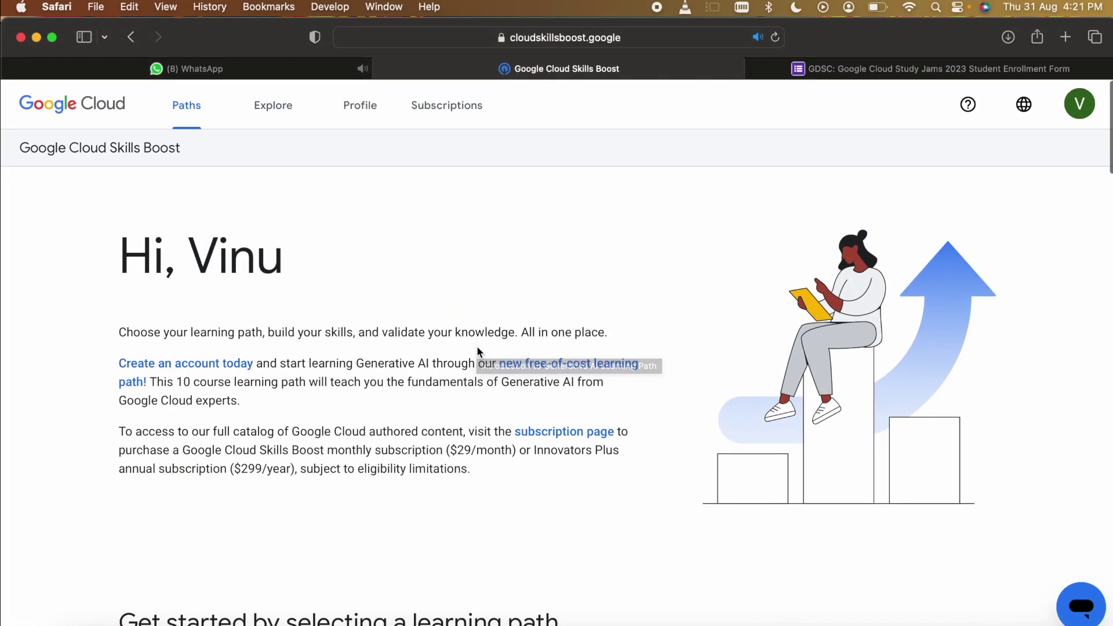
click(360, 109)
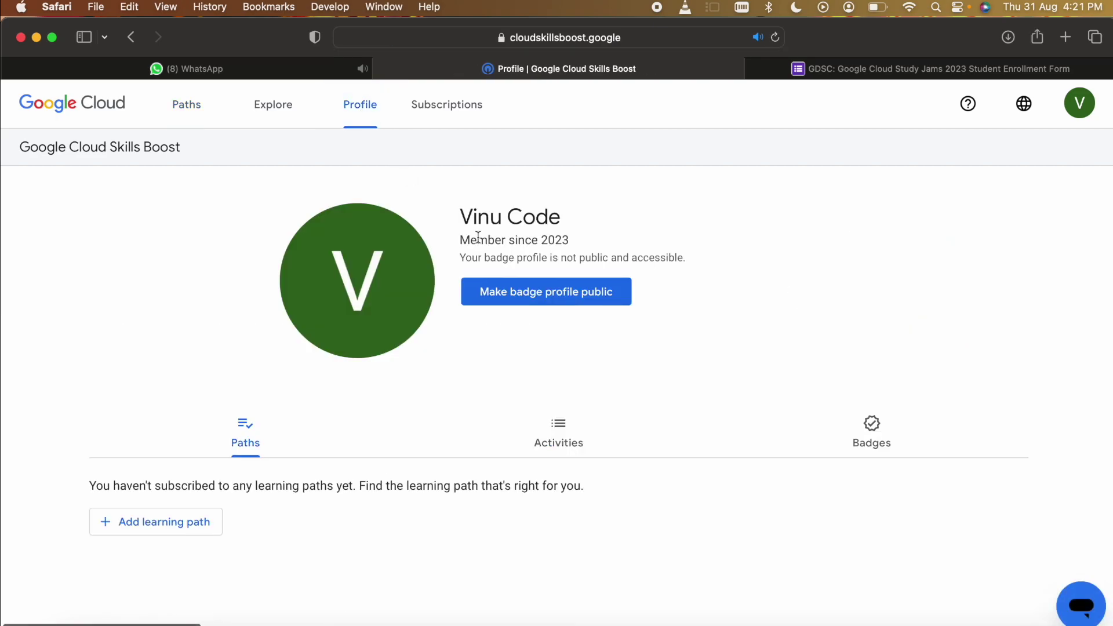
click(596, 303)
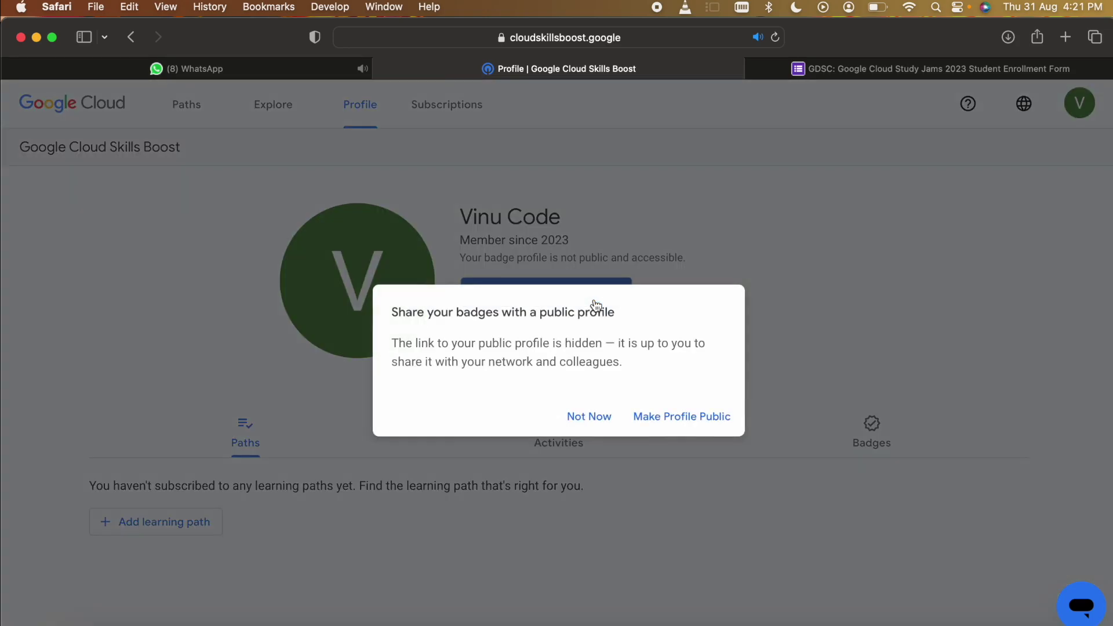
click(719, 418)
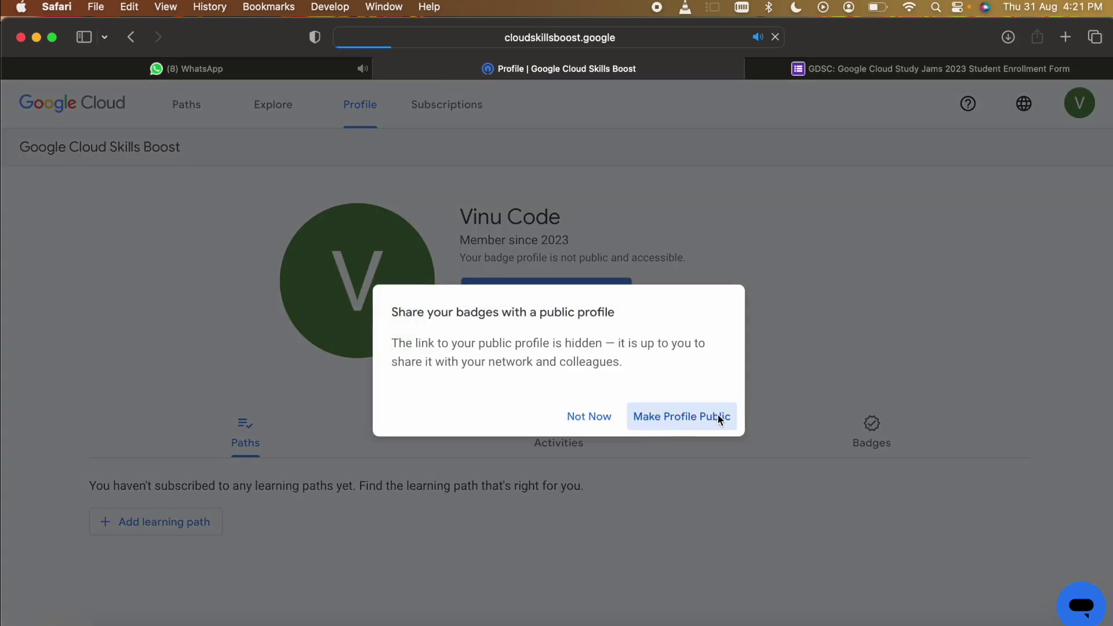
scroll(597, 352, down, 5)
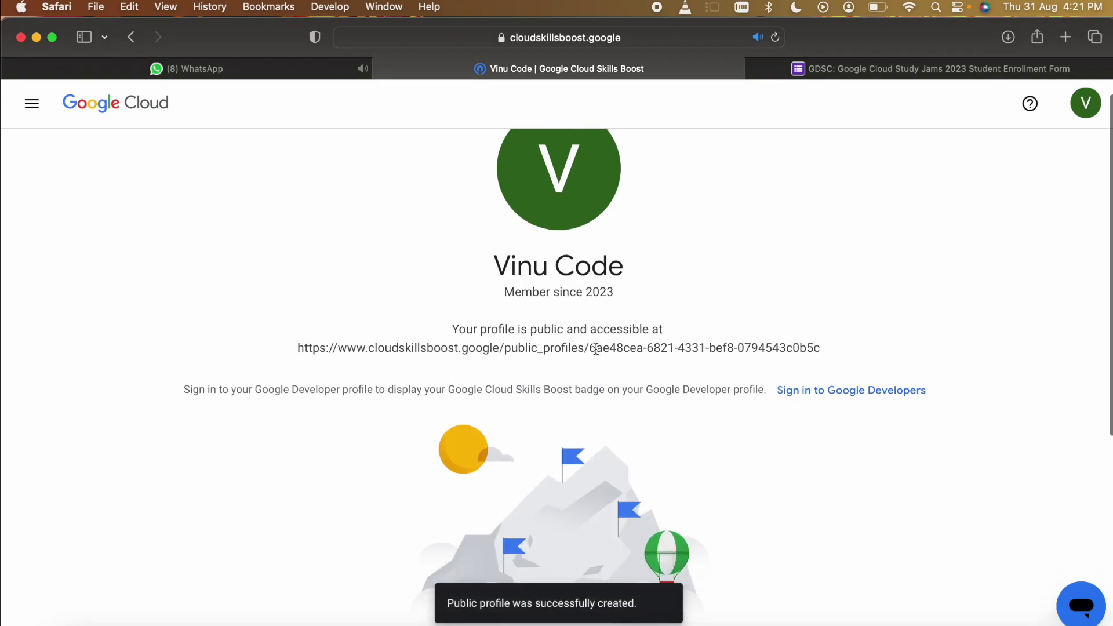
scroll(595, 352, down, 2)
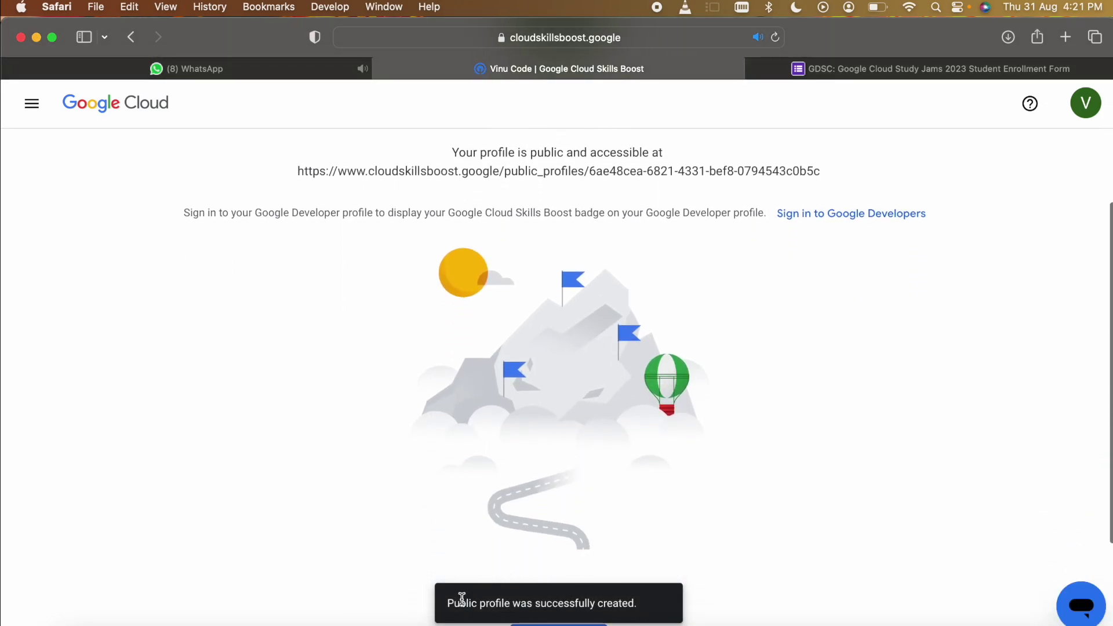
scroll(623, 470, down, 5)
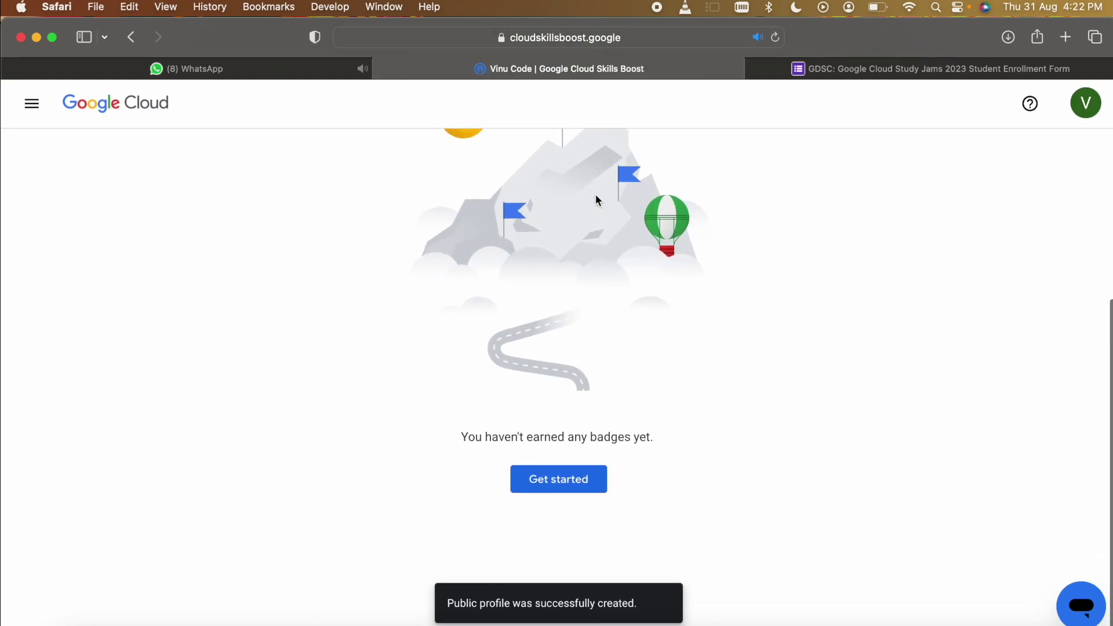
scroll(597, 200, up, 10)
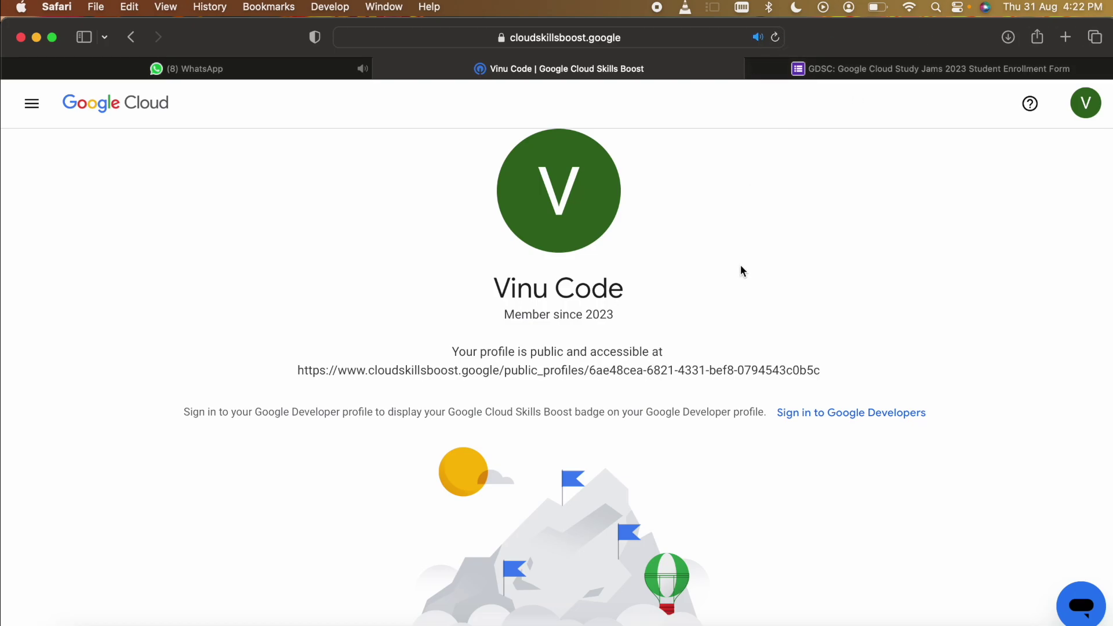
- Switch to the GDSC Google Cloud Study Jams 2023 Student Enrollment Form and read its campaign description
click(860, 75)
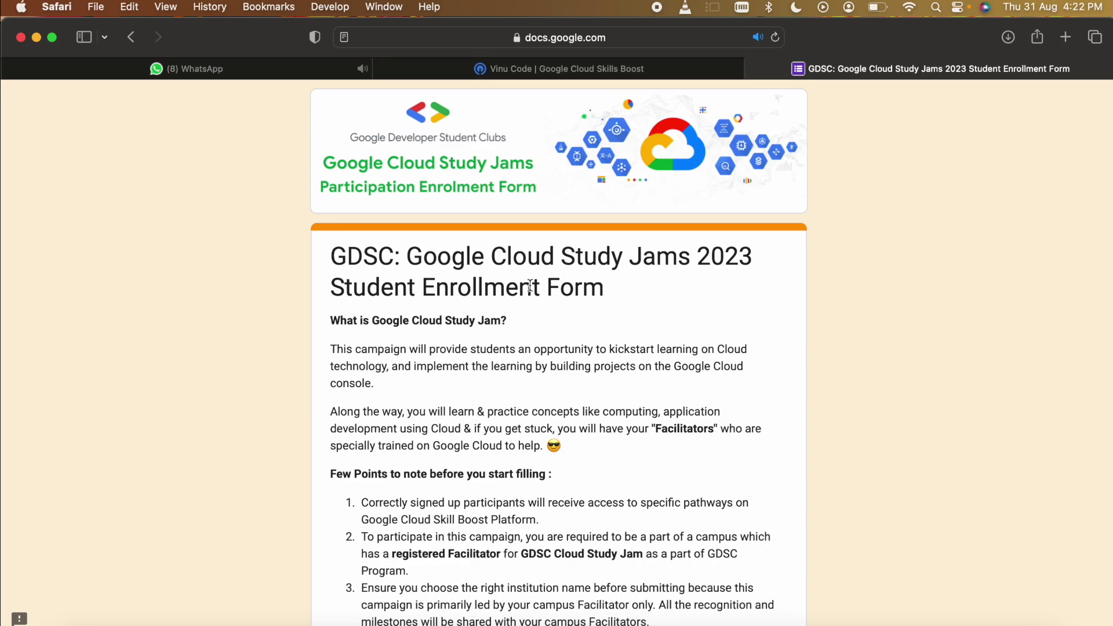
scroll(592, 343, down, 8)
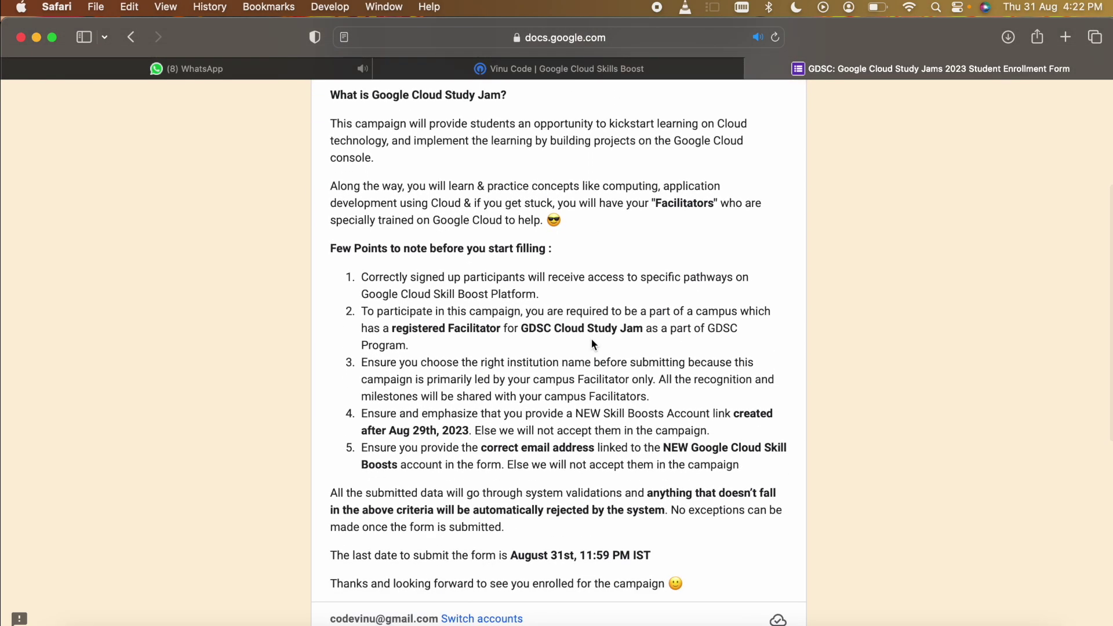
scroll(591, 340, up, 5)
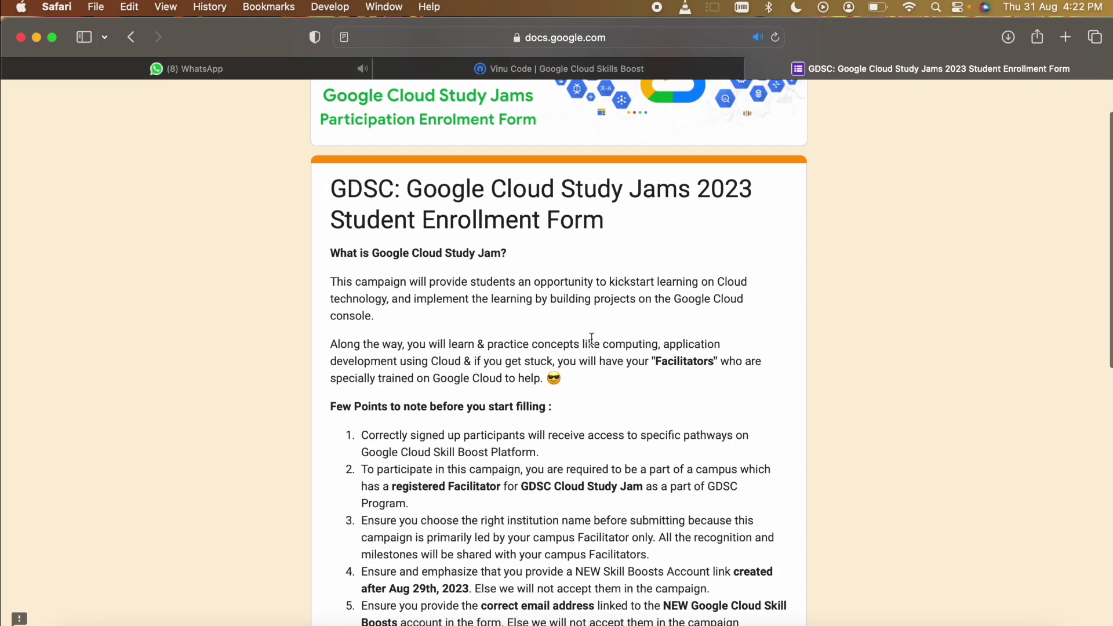
scroll(592, 343, down, 2)
drag(374, 193, 457, 194)
click(539, 222)
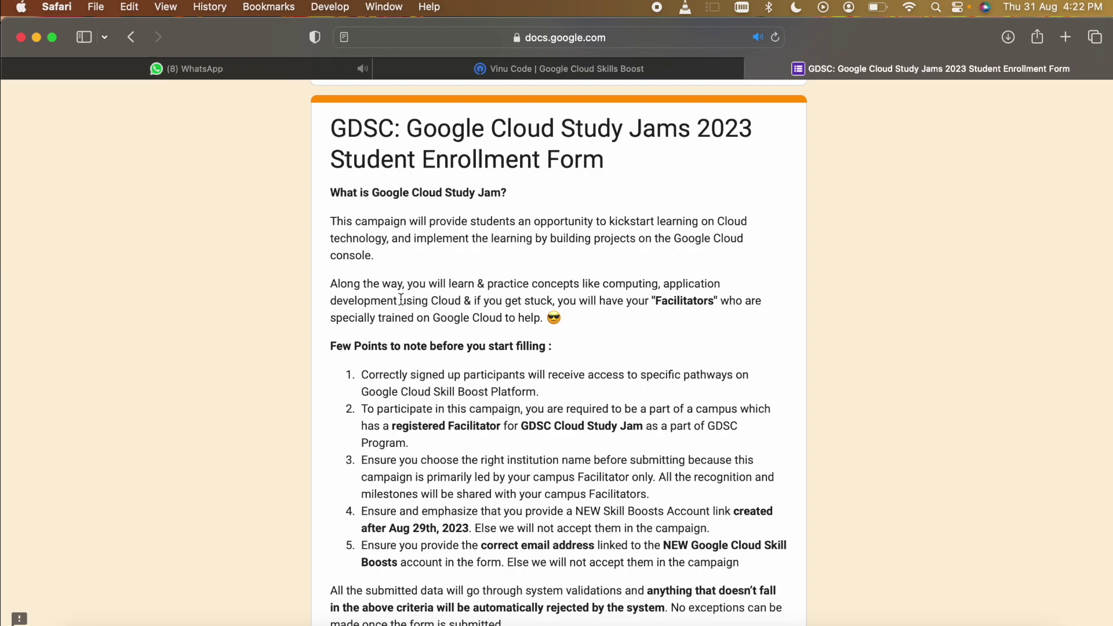
drag(396, 298, 480, 313)
click(529, 320)
scroll(530, 319, down, 1)
scroll(529, 320, down, 3)
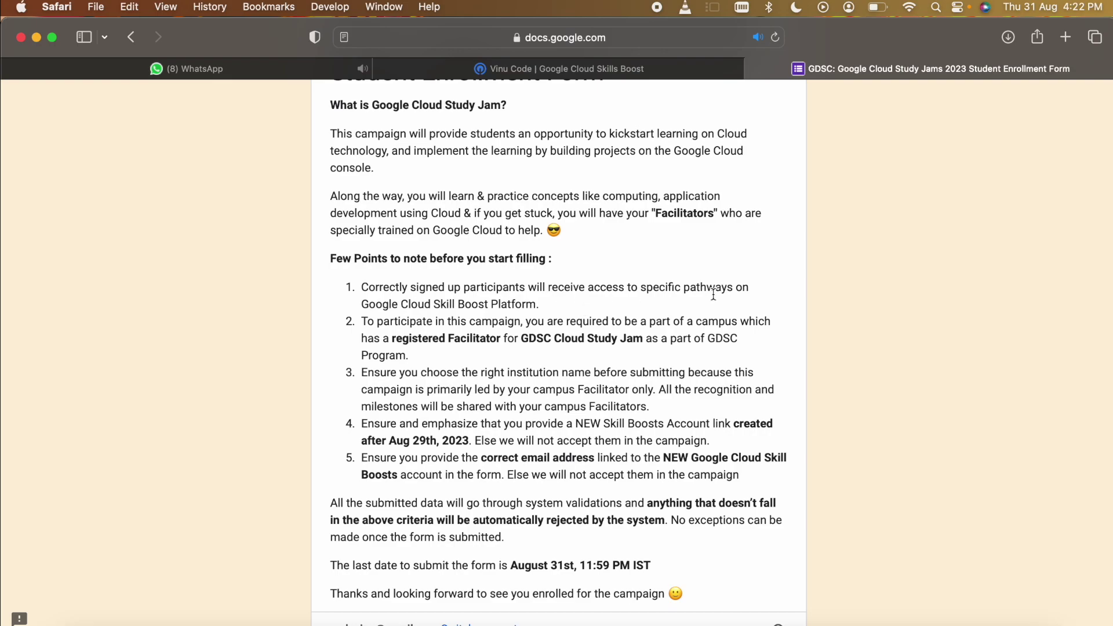
- Read the form's notes on institution name, account creation date, correct email address and submission deadline
scroll(560, 364, down, 3)
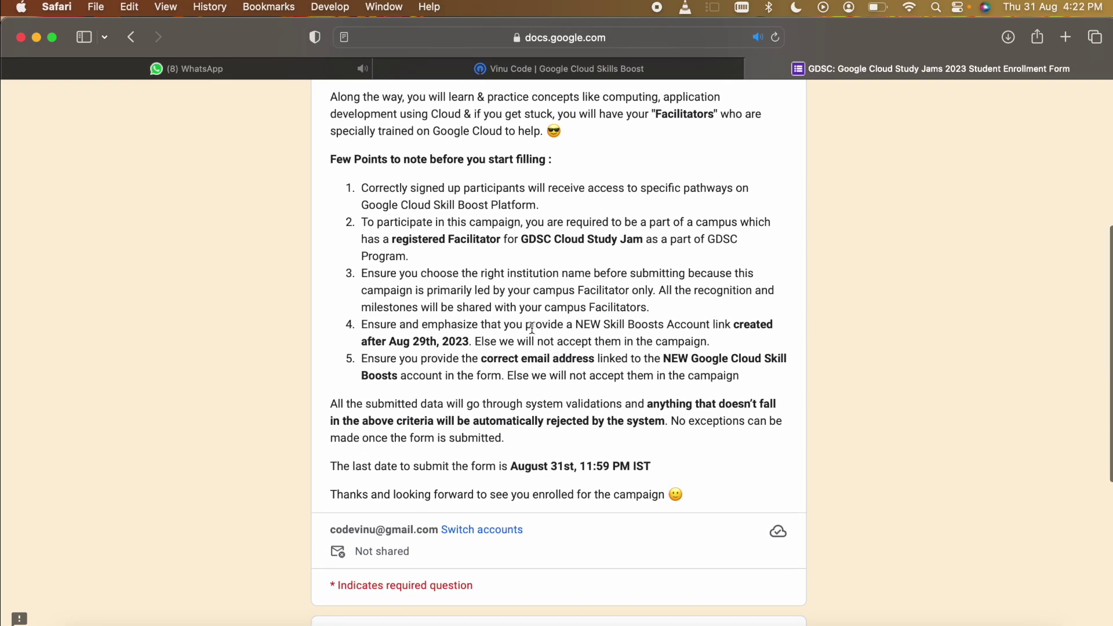
drag(463, 276, 583, 276)
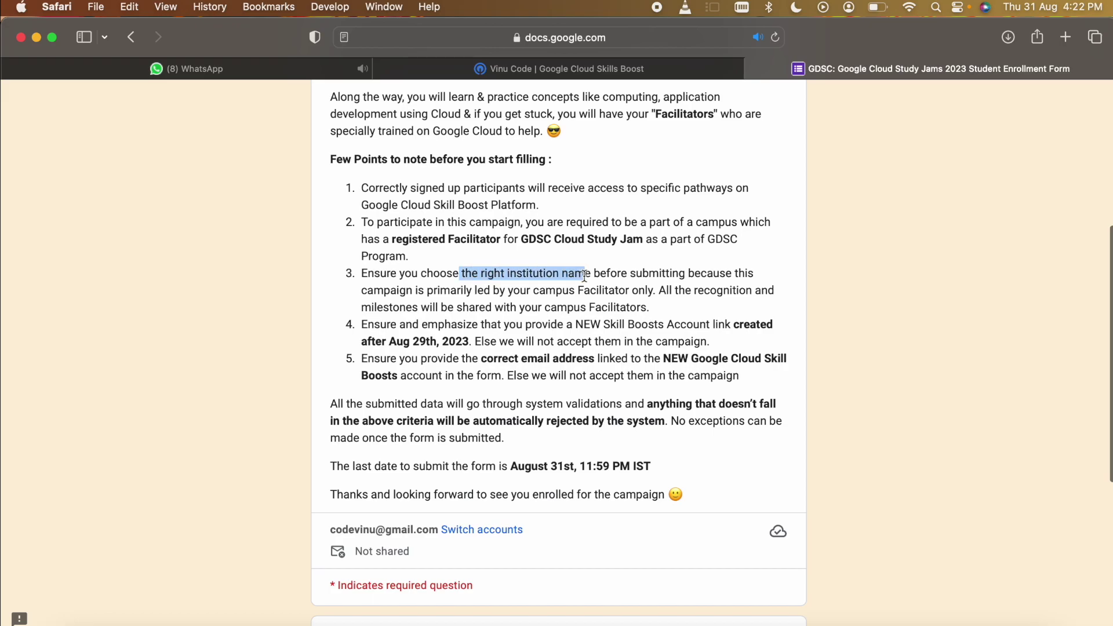
click(679, 300)
scroll(679, 300, down, 1)
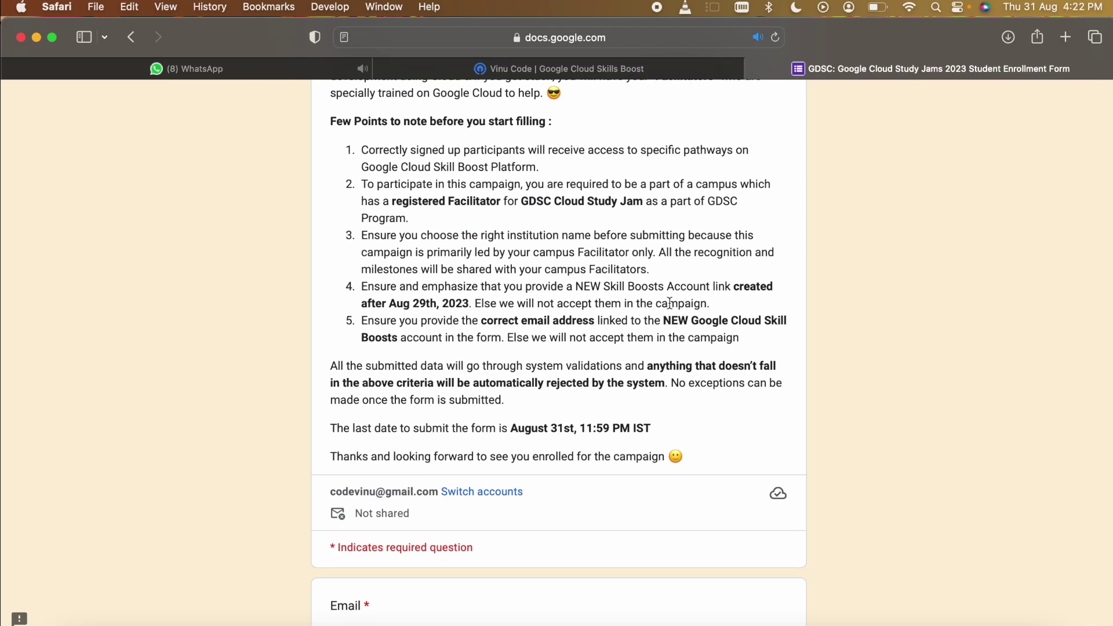
drag(734, 287, 473, 305)
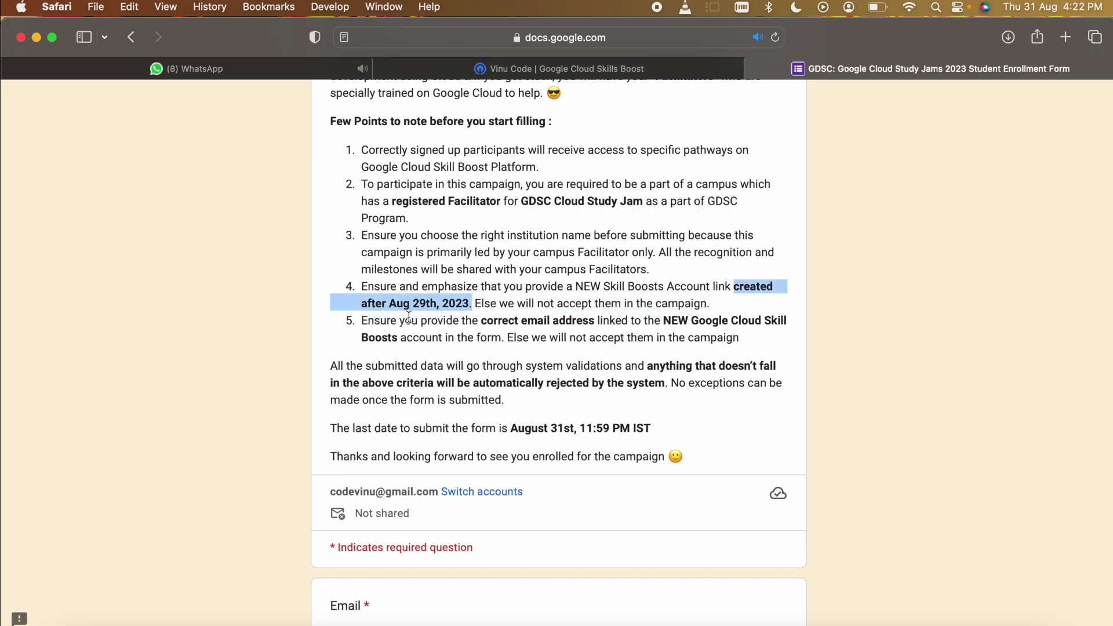
click(341, 339)
drag(484, 323, 594, 325)
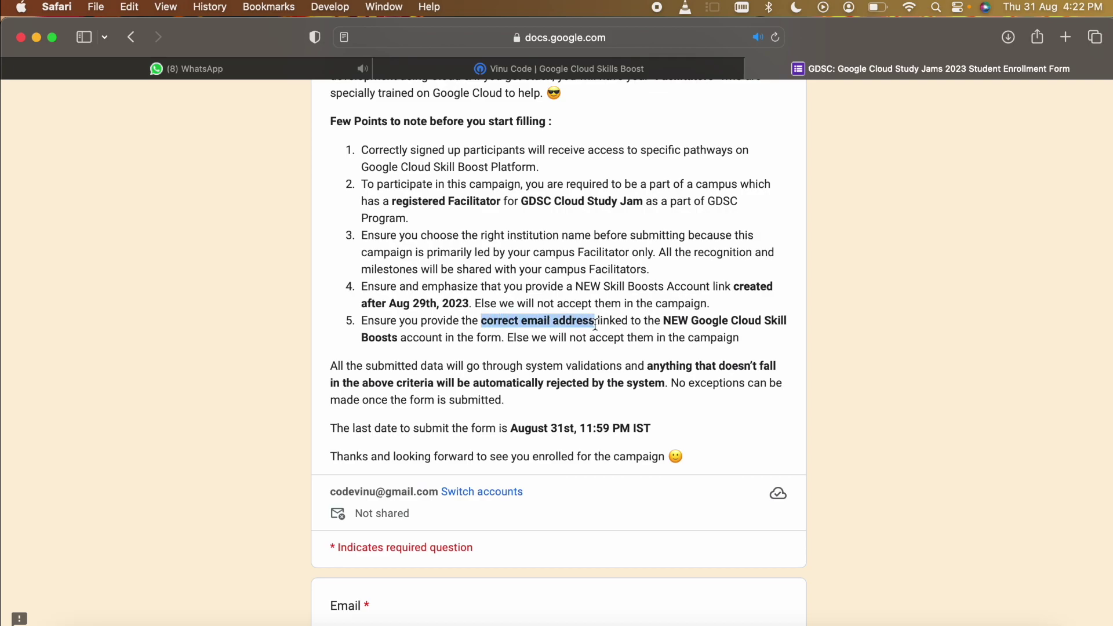
click(759, 342)
scroll(759, 342, down, 4)
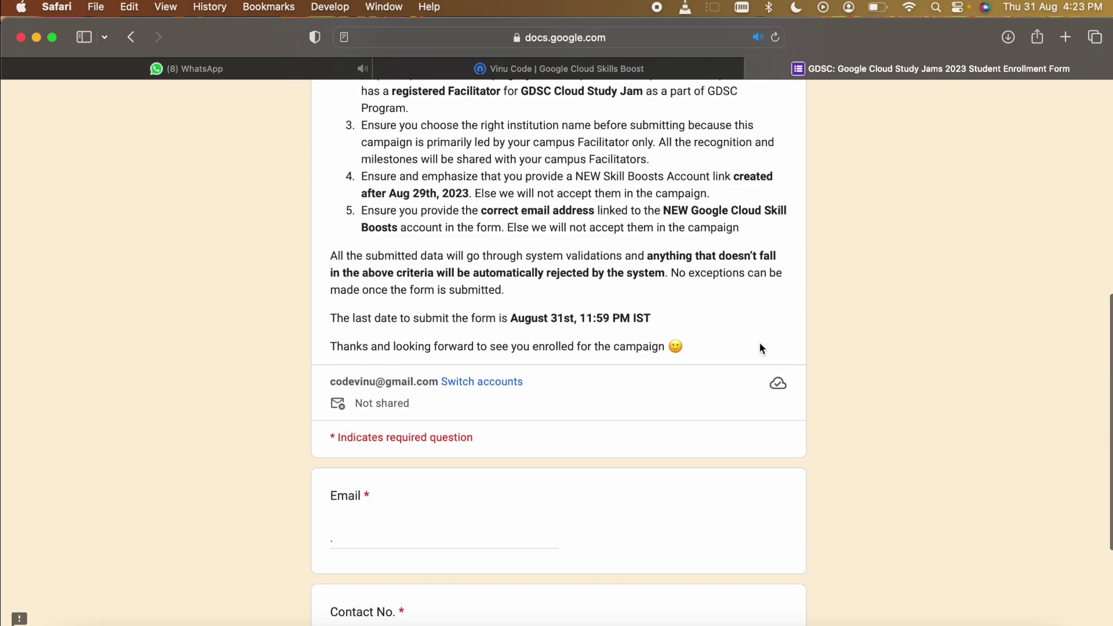
drag(353, 320, 730, 324)
click(729, 318)
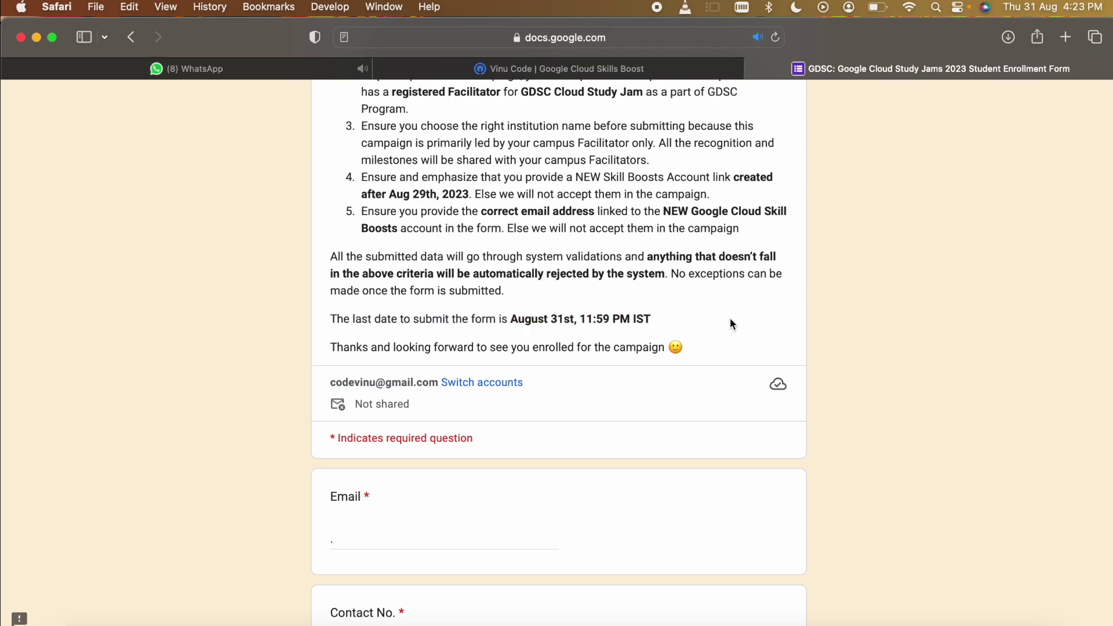
- Copy the signed-in account's email address from the form header into the Email answer
scroll(730, 318, down, 4)
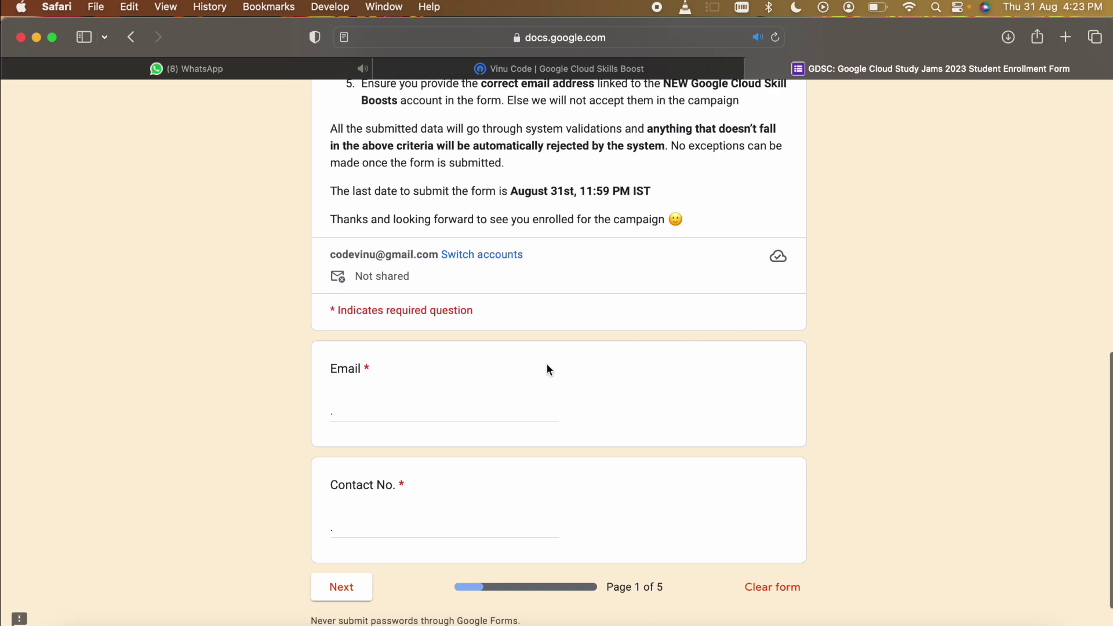
click(429, 412)
drag(330, 255, 440, 255)
key(super+c)
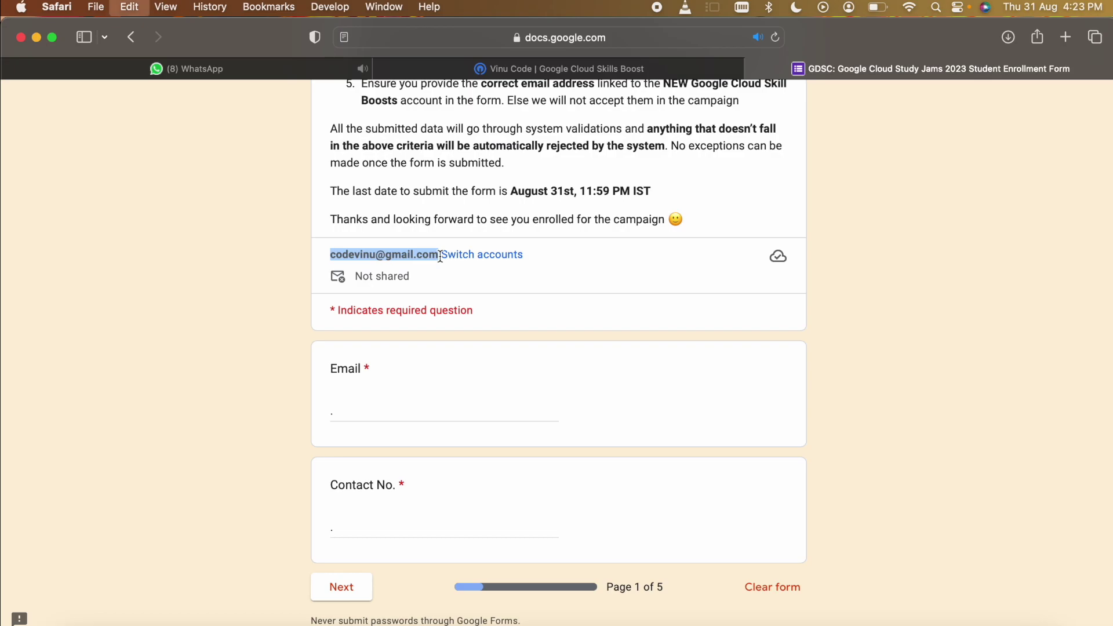
click(400, 420)
key(super+v)
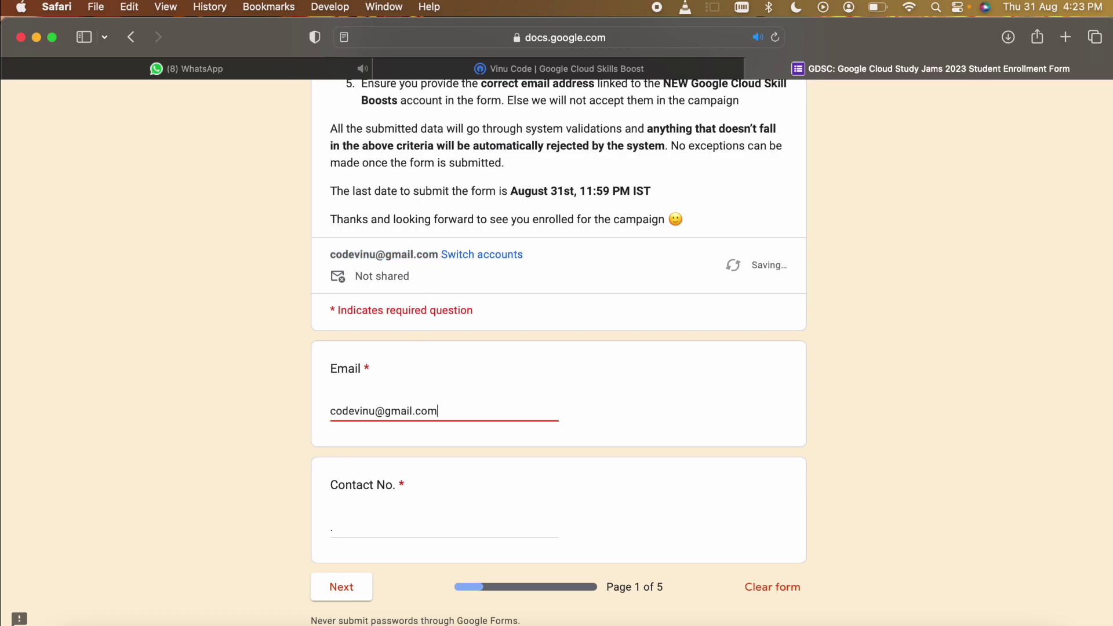
- Fill in the contact number and continue to the form's next page
click(378, 518)
text(123456789.)
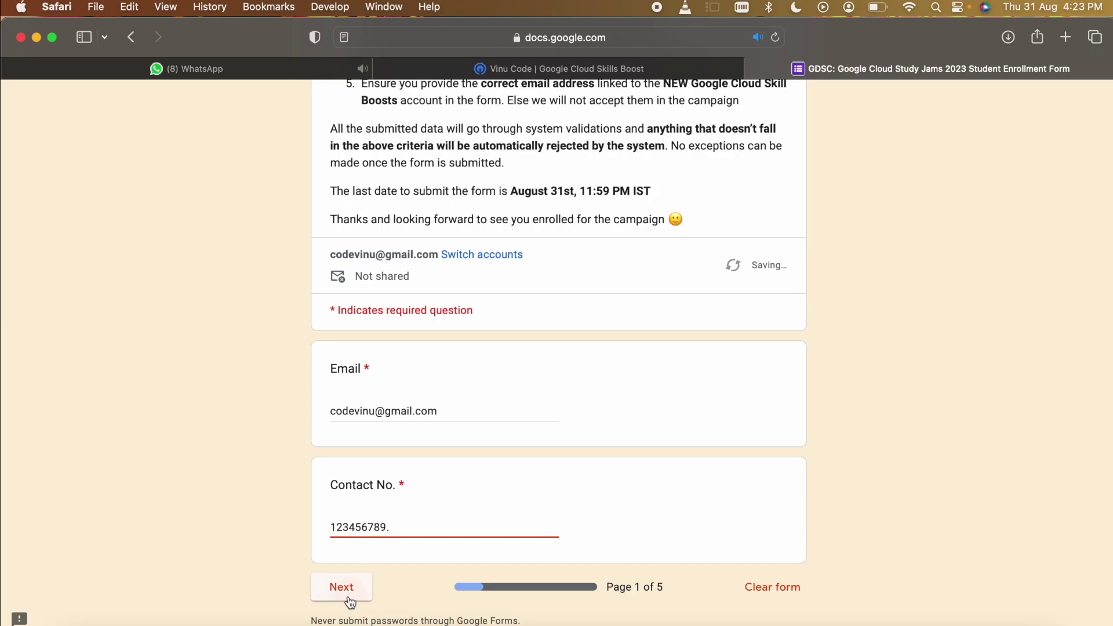
click(348, 597)
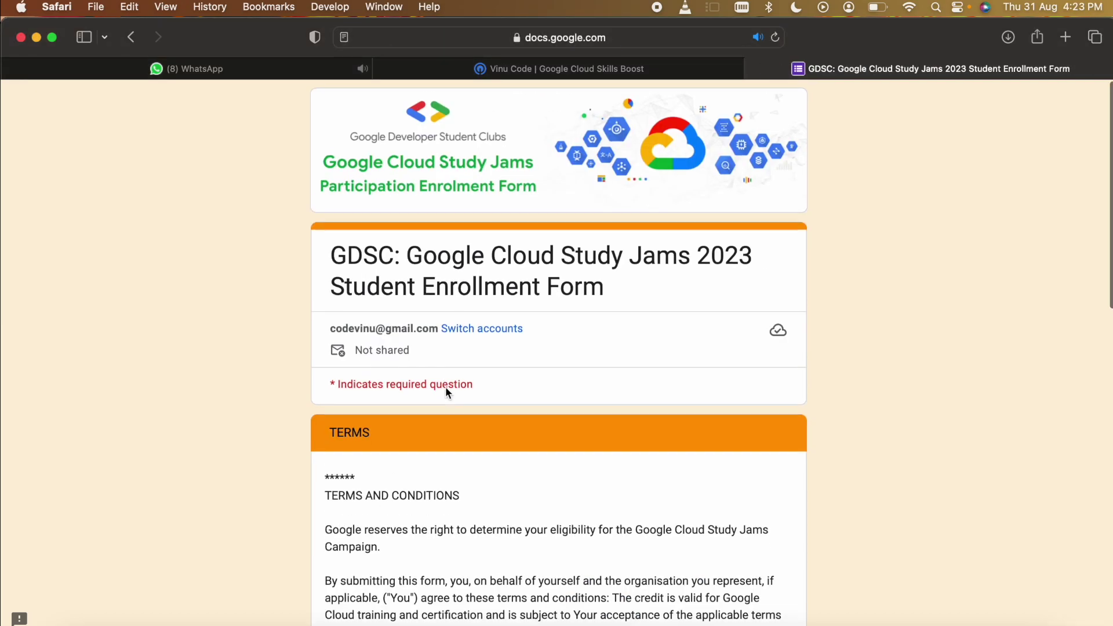
- Read the form's terms and conditions on the training credit's validity, transferability, expiry and commercial value
scroll(445, 387, down, 6)
scroll(445, 389, down, 5)
scroll(446, 388, up, 5)
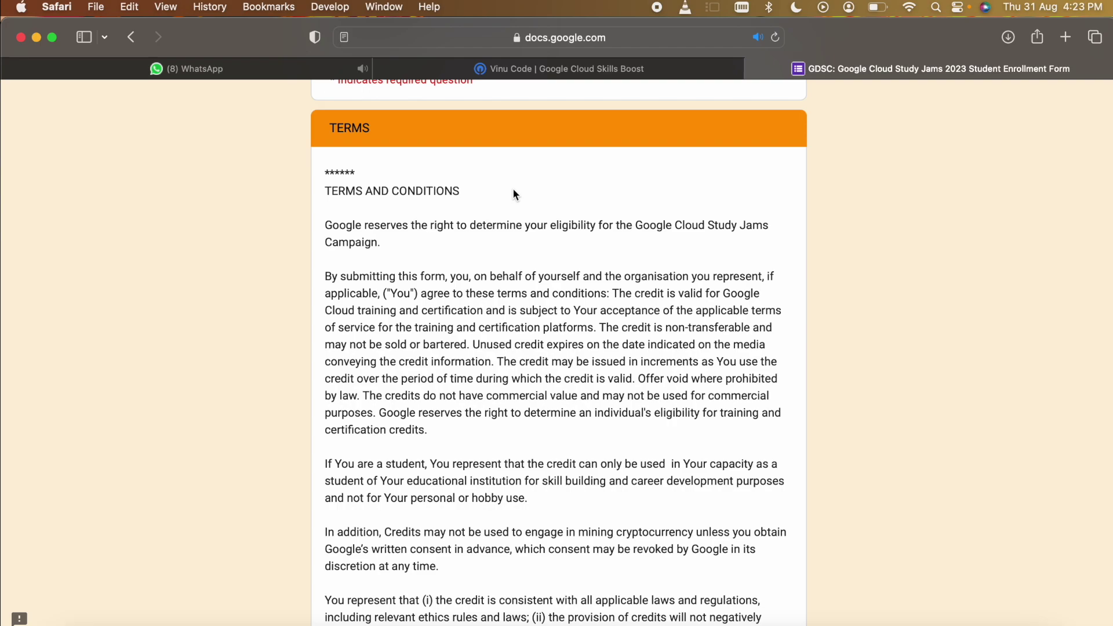
drag(636, 294, 766, 295)
click(765, 295)
scroll(766, 295, down, 3)
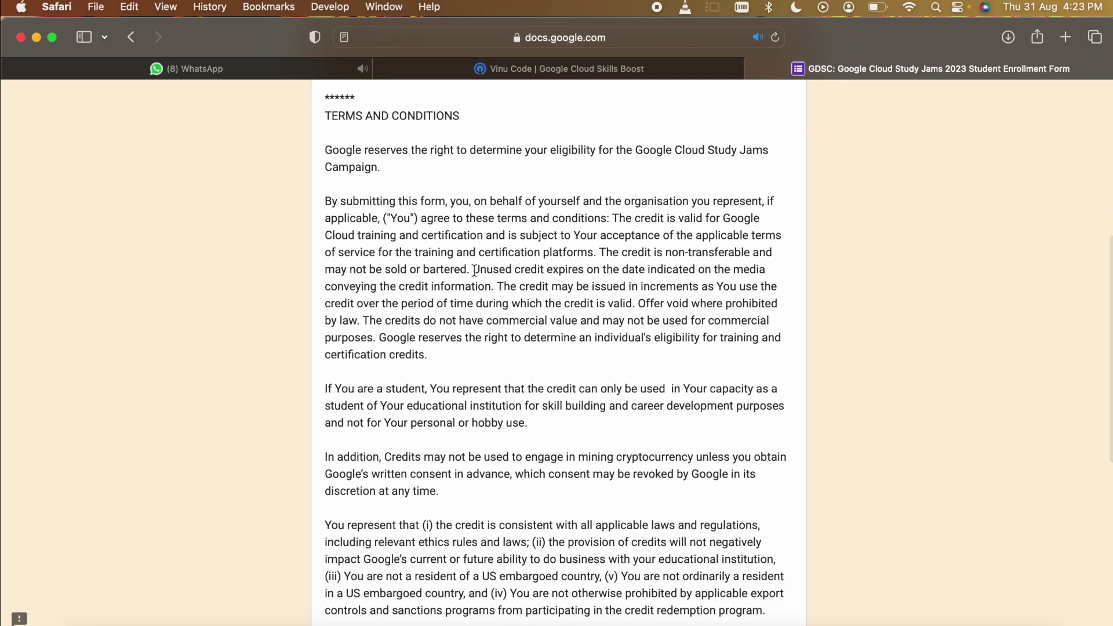
drag(671, 252, 749, 256)
drag(386, 270, 407, 272)
click(455, 284)
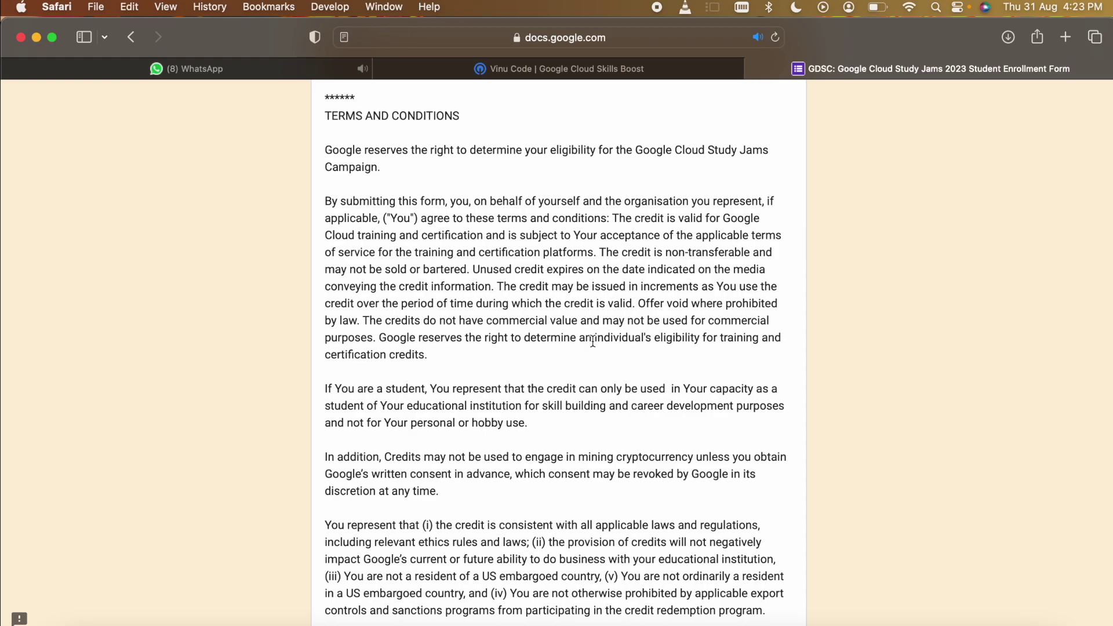
scroll(593, 341, down, 4)
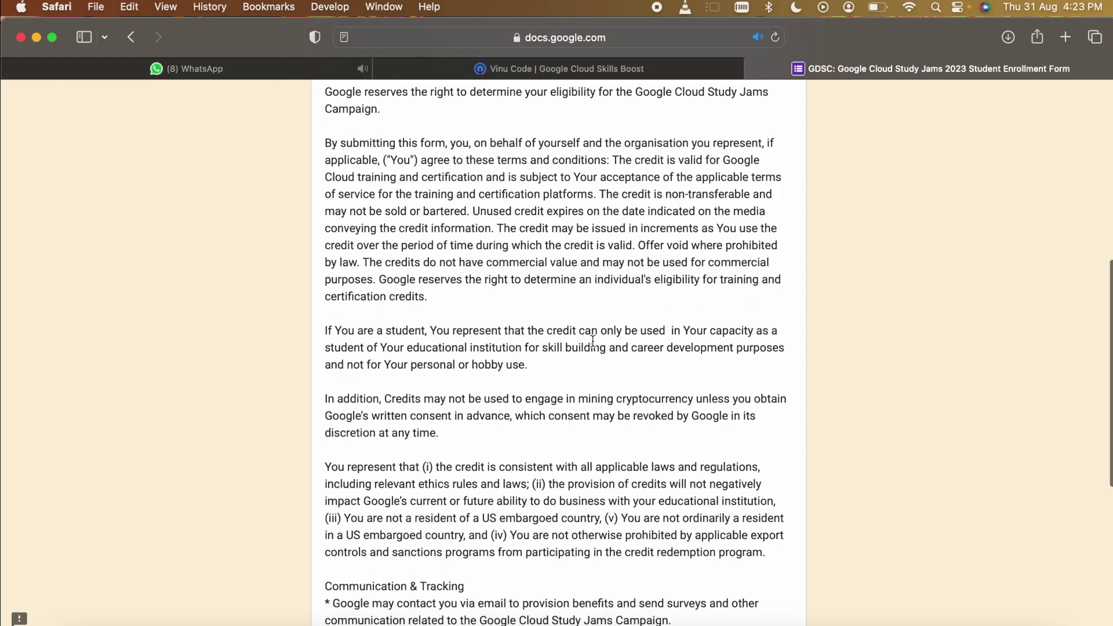
drag(425, 201, 580, 207)
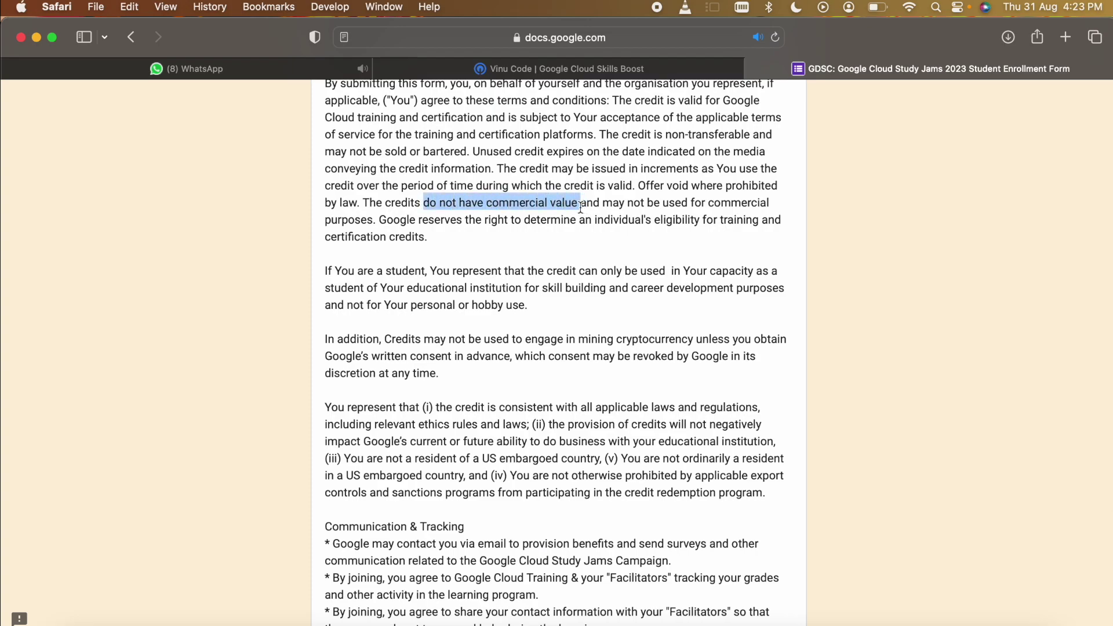
click(402, 276)
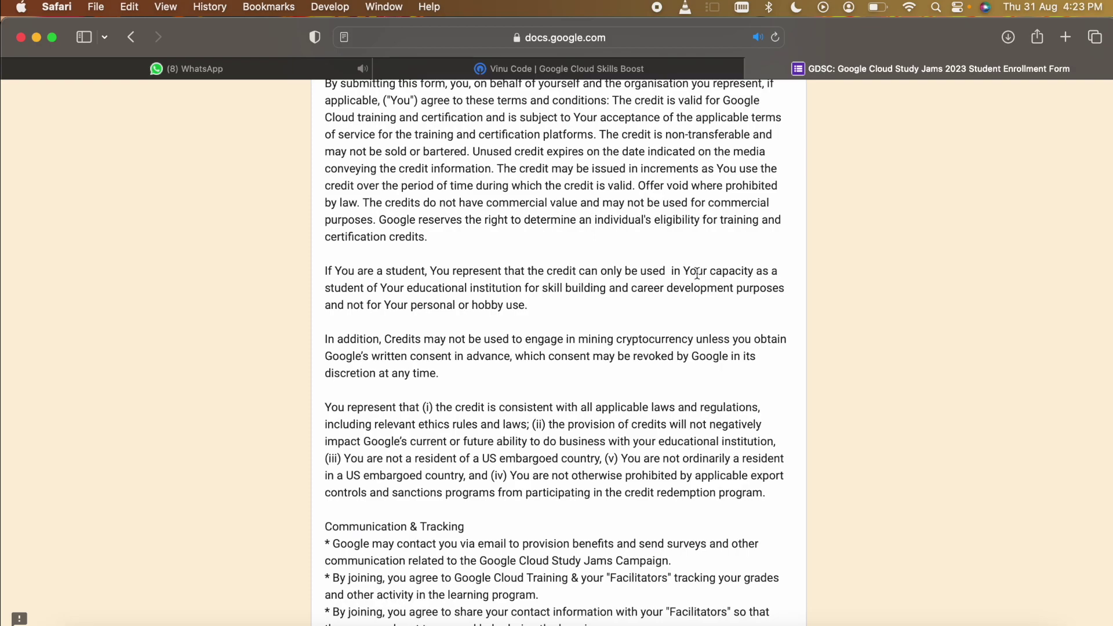
- Read the terms on students' permitted use of the credits and on cryptocurrency mining
drag(381, 288, 609, 288)
drag(347, 311, 524, 311)
click(587, 313)
scroll(589, 313, down, 3)
drag(380, 254, 434, 254)
drag(576, 254, 700, 255)
click(698, 276)
scroll(697, 277, down, 2)
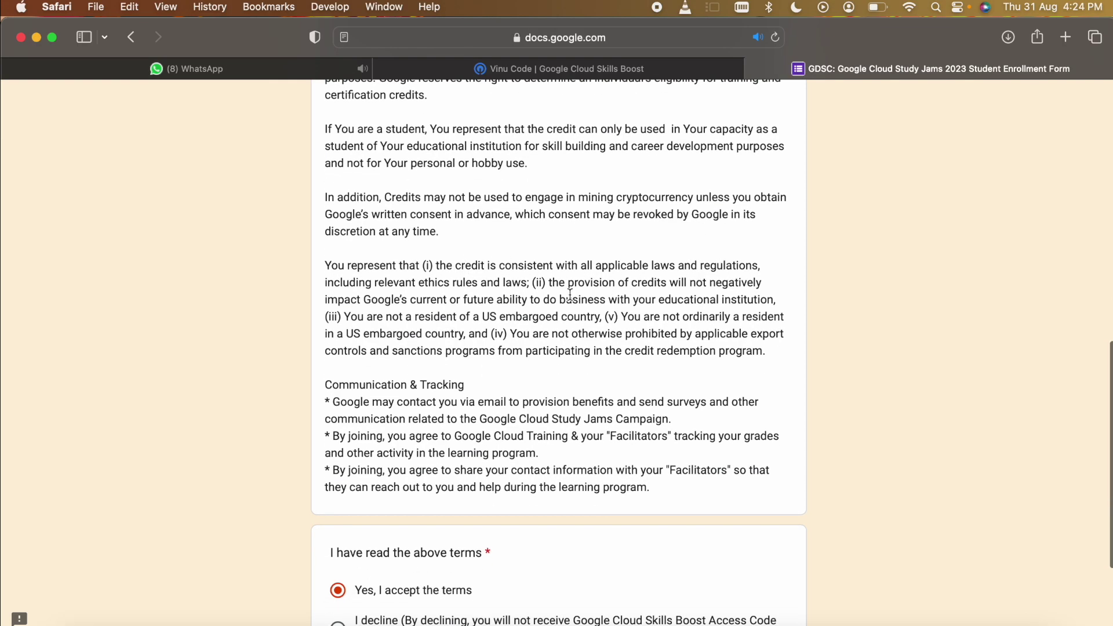
- Answer "Yes, I accept the terms" to the terms question and continue to the form's next page
scroll(570, 294, down, 6)
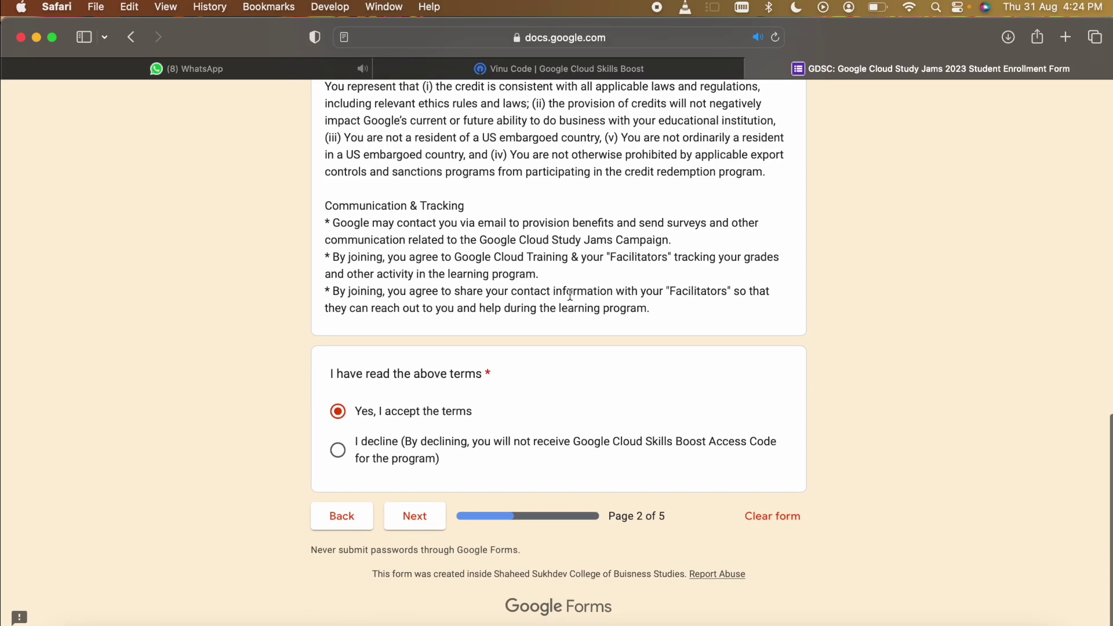
click(339, 451)
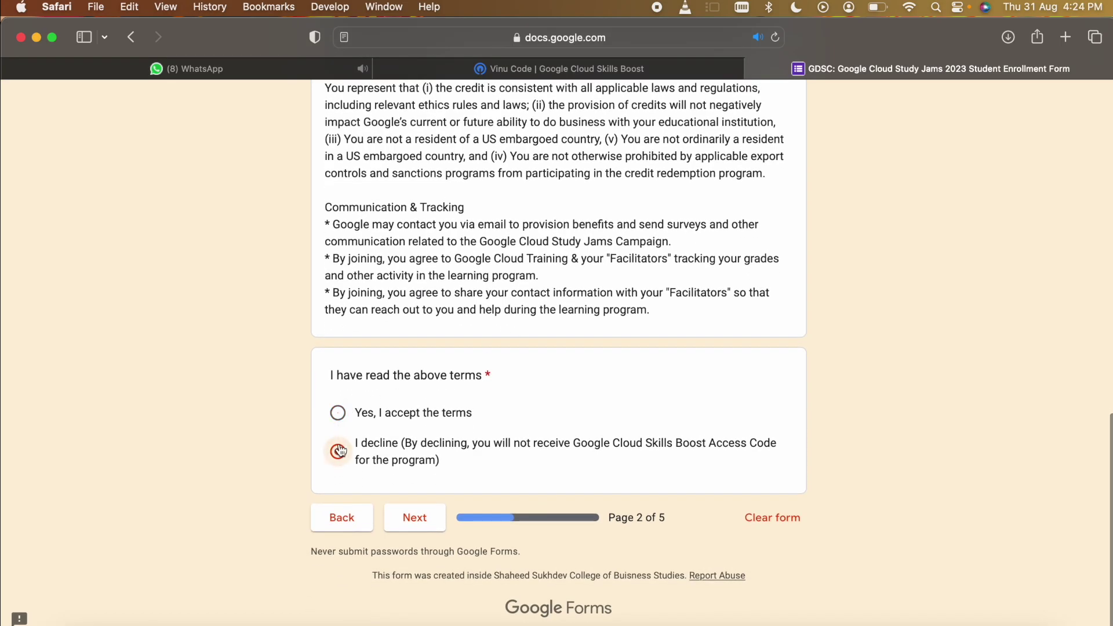
click(338, 413)
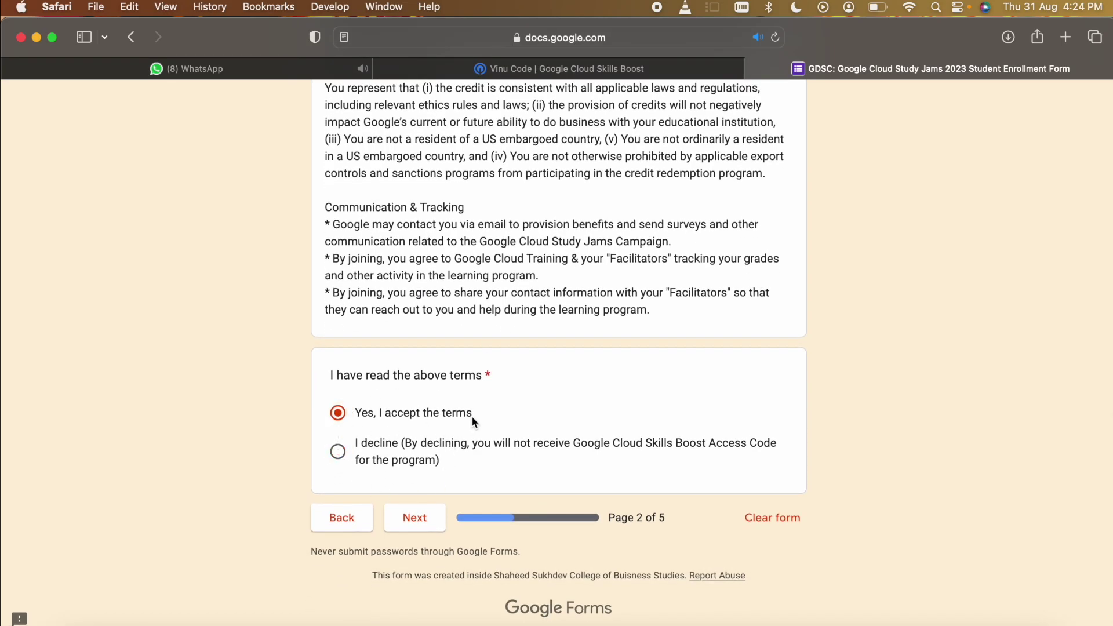
click(425, 525)
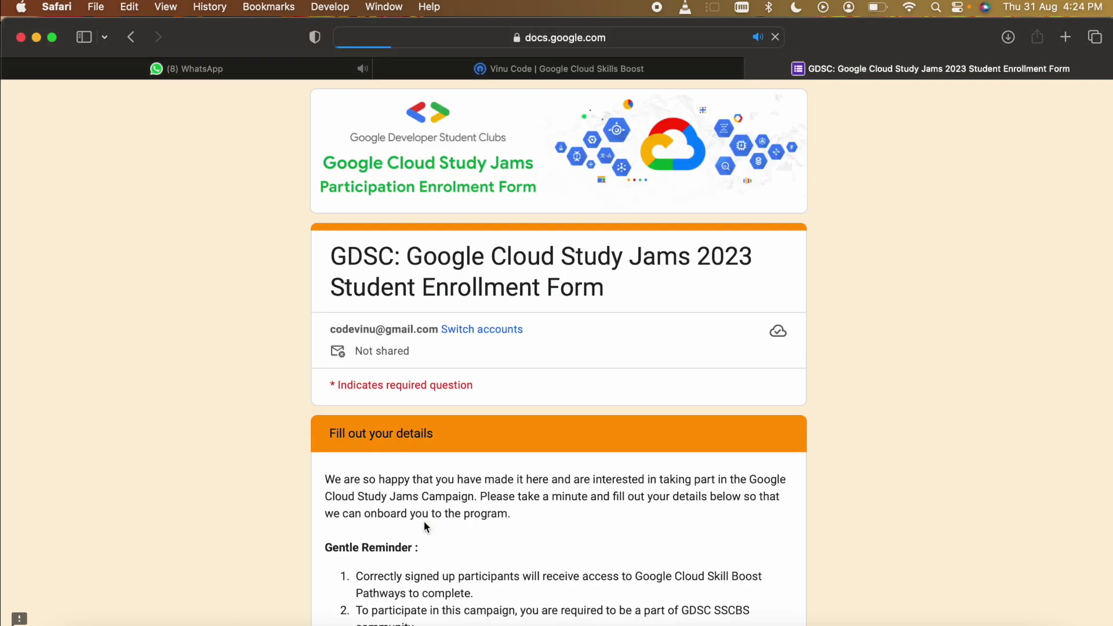
- Read the Gentle Reminder notes on pathway access, GDSC SSCBS community membership and the account creation date
scroll(423, 521, down, 6)
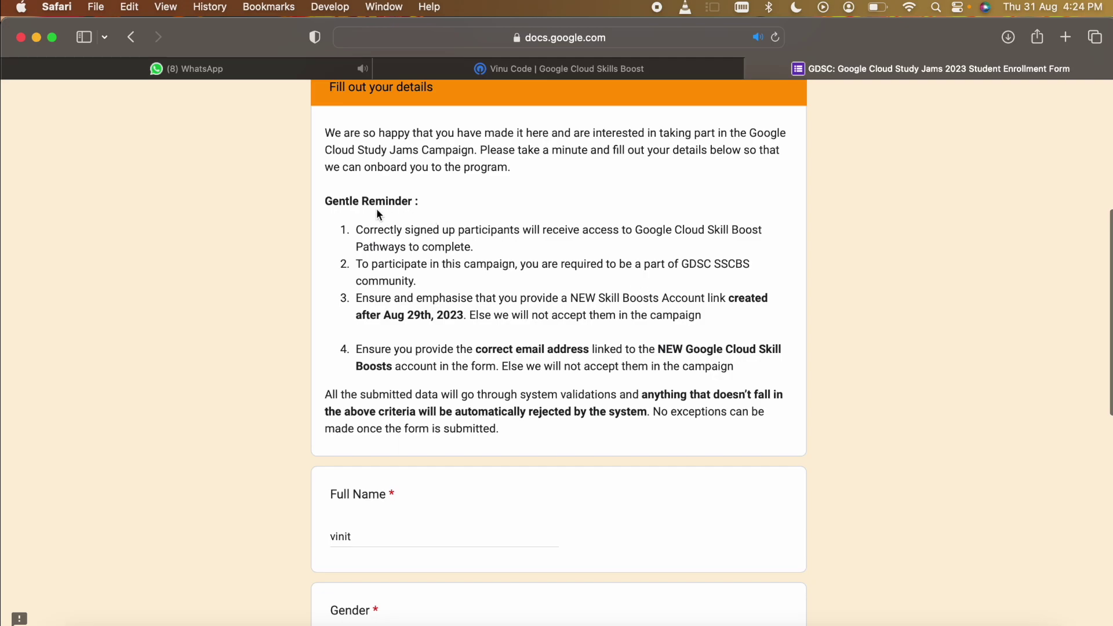
drag(356, 246, 410, 247)
drag(681, 264, 750, 267)
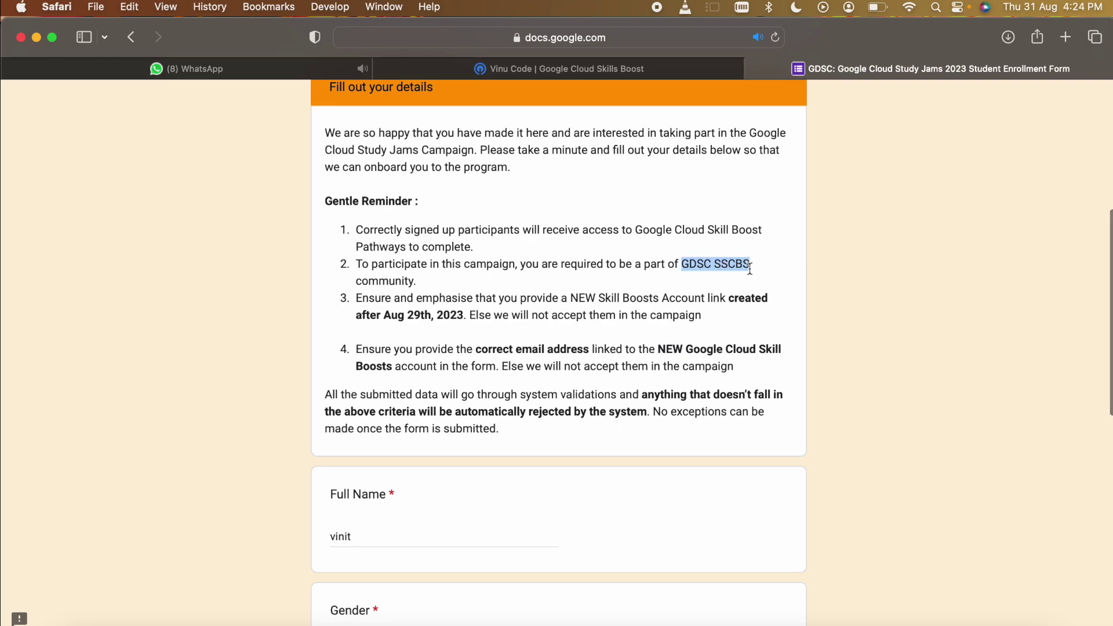
click(624, 290)
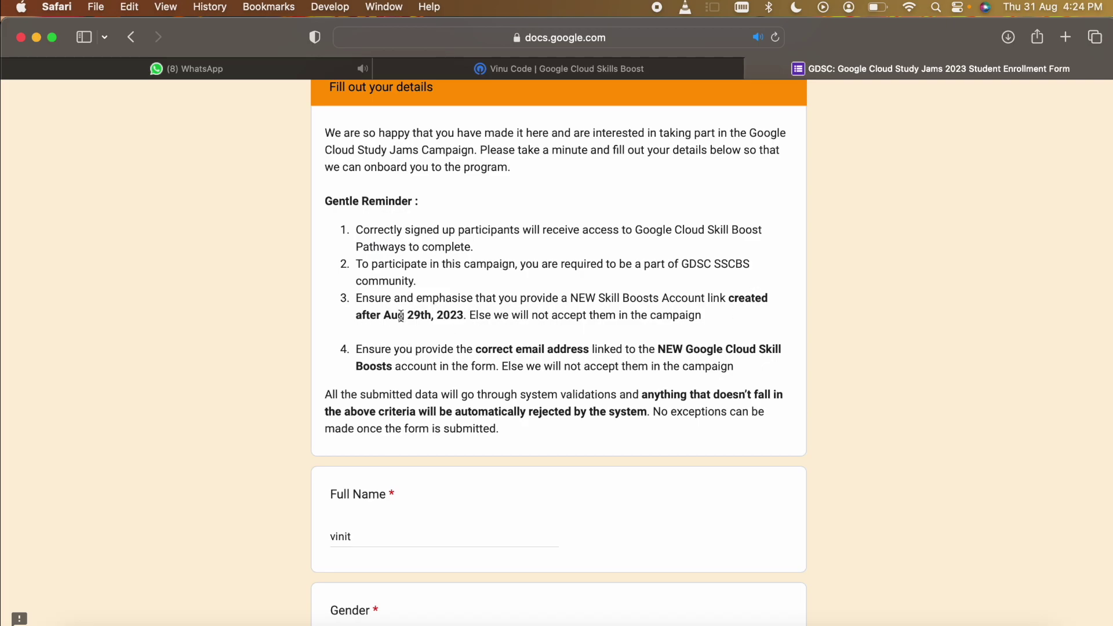
scroll(478, 291, down, 5)
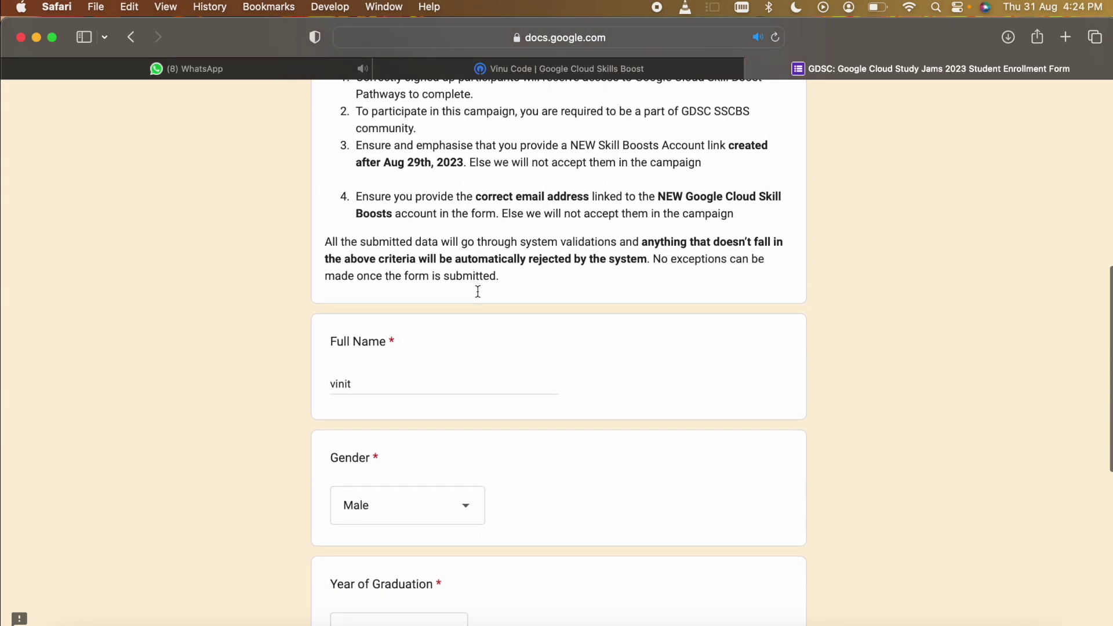
- Check the Full Name, Gender and Year of Graduation answers on the details page
scroll(435, 359, down, 2)
click(380, 336)
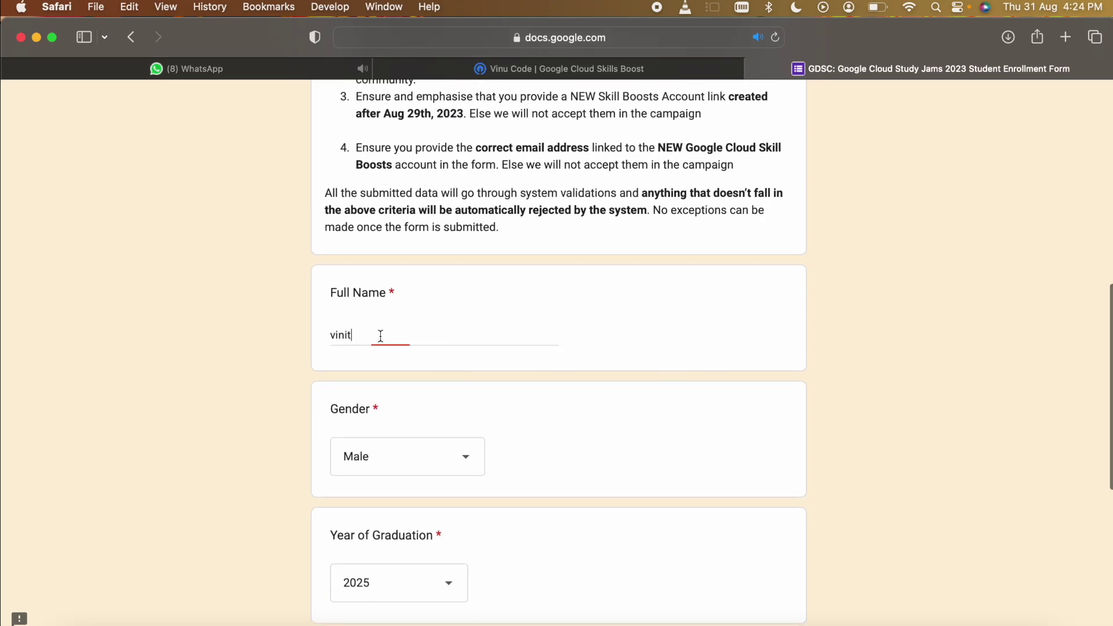
scroll(381, 336, down, 4)
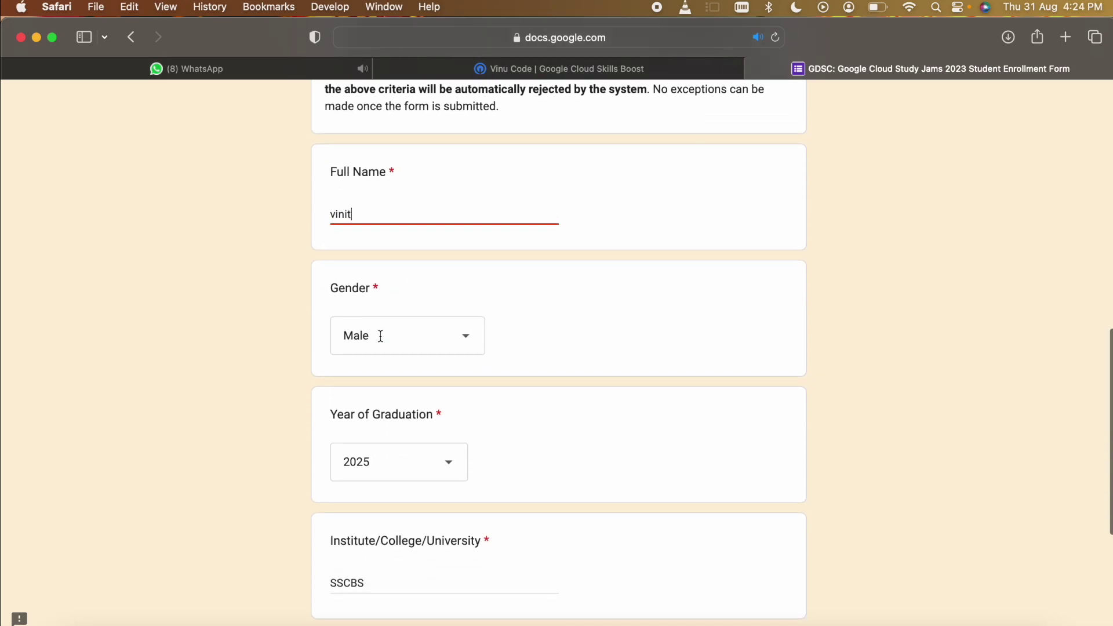
click(459, 345)
click(462, 346)
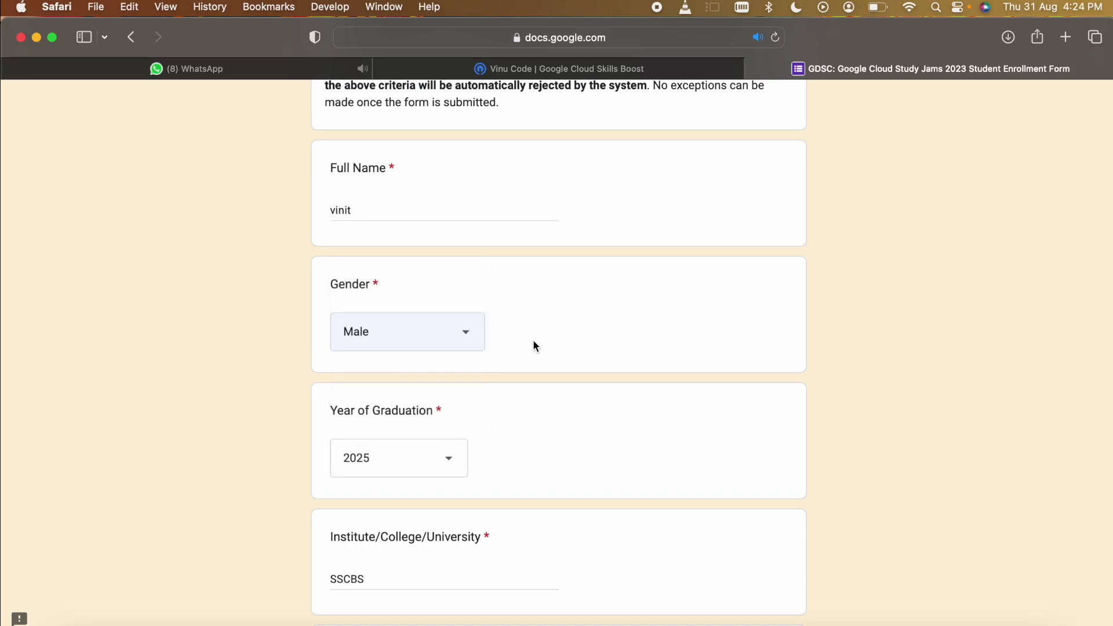
scroll(487, 392, down, 1)
click(457, 433)
click(455, 430)
scroll(393, 363, down, 7)
- Replace the Institute/College/University answer with "Shaheed Sukhdev College of Business Studies"
click(378, 301)
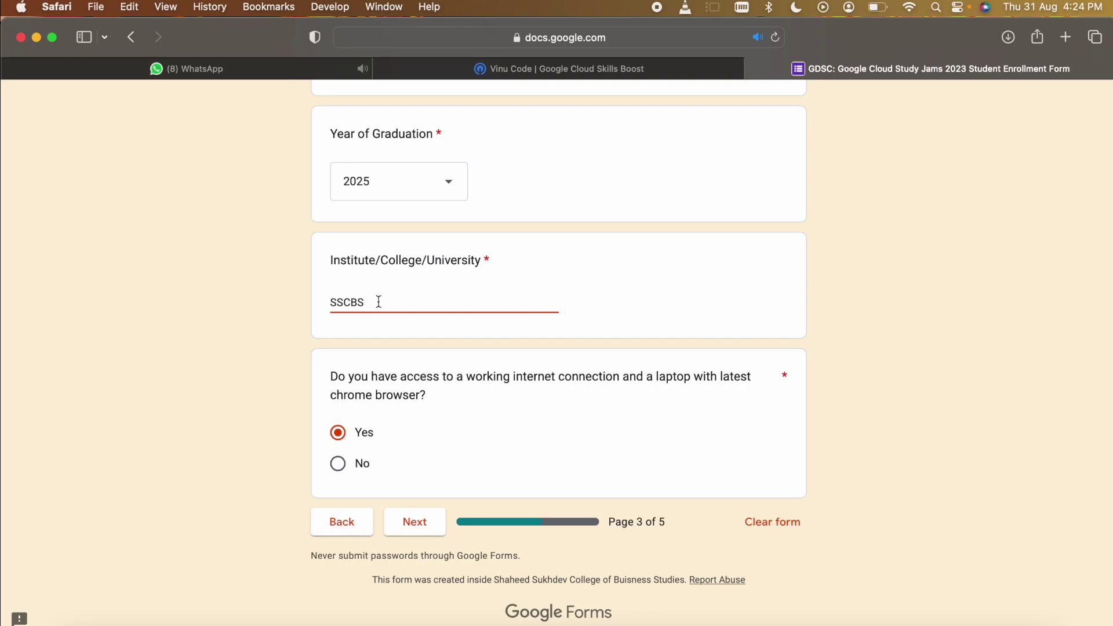
key(BackSpace)
key(BackSpace)
key(BackSpace)
key(BackSpace)
key(BackSpace)
text(Shaheed Sukhdev College of Business)
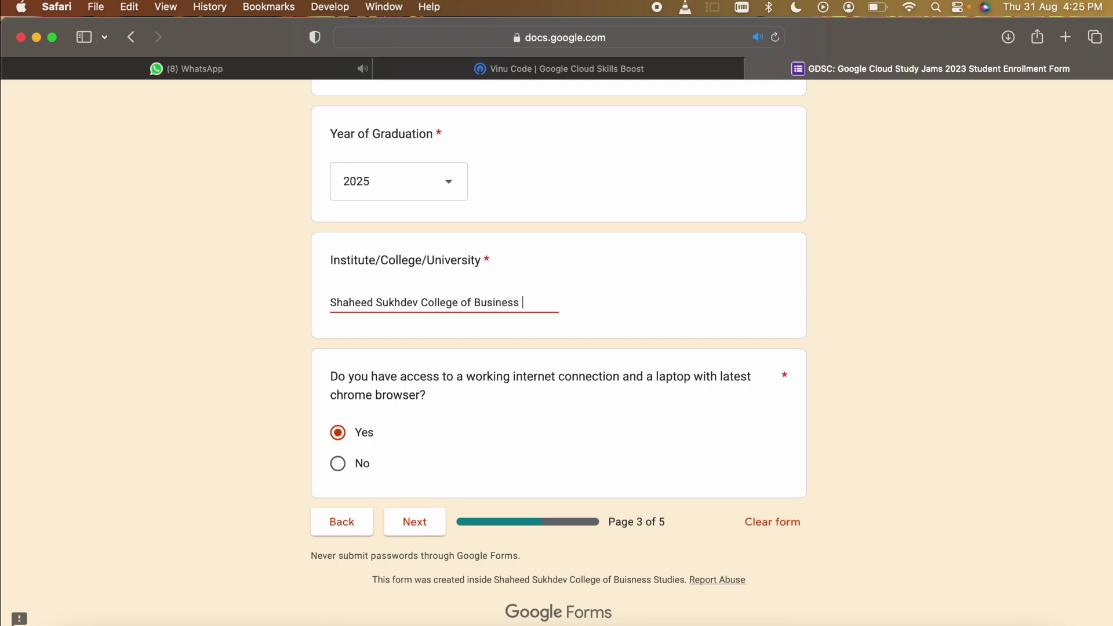
text( Stud)
- Answer Yes to having an internet connection and a laptop with Chrome, and continue to the next page
click(338, 433)
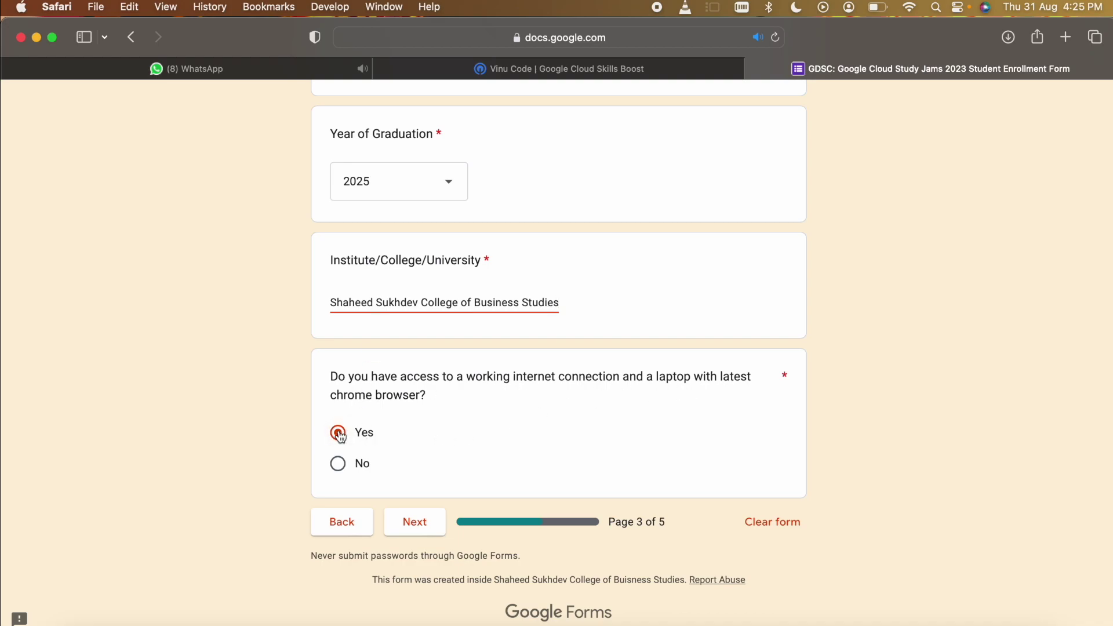
click(416, 523)
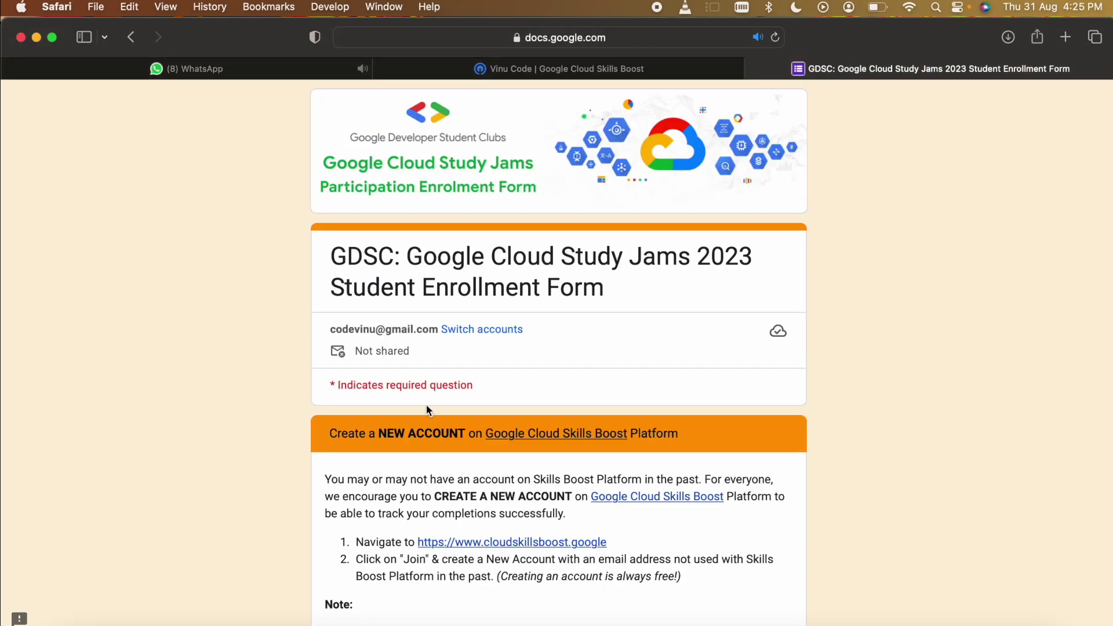
- Open the cloudskillsboost.google link from the account creation instructions and look through the site's home page
scroll(427, 410, down, 5)
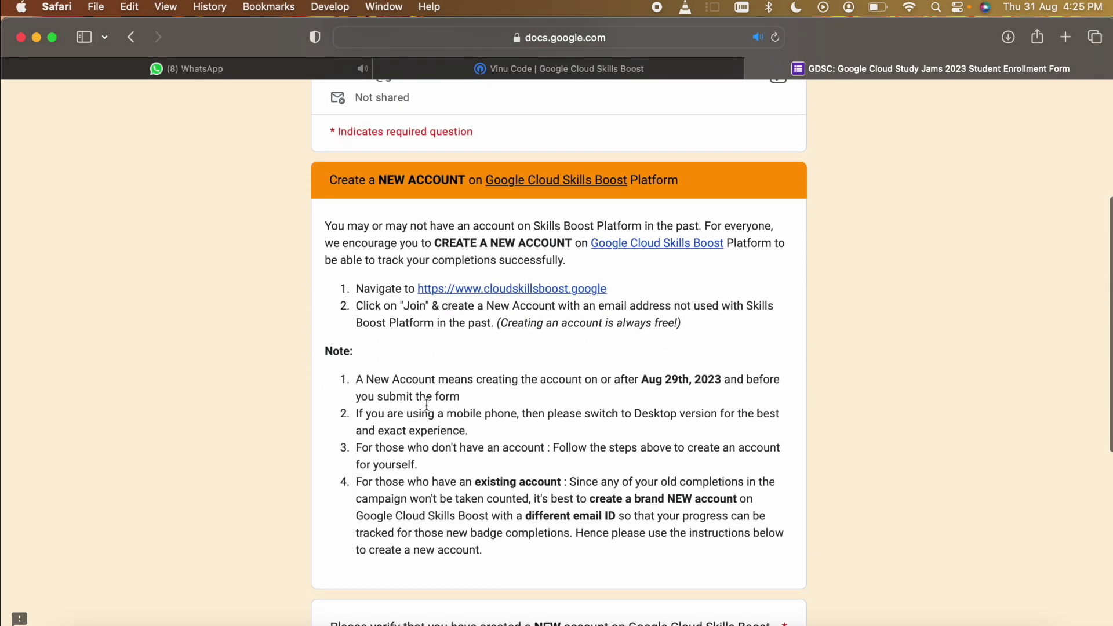
scroll(426, 404, down, 1)
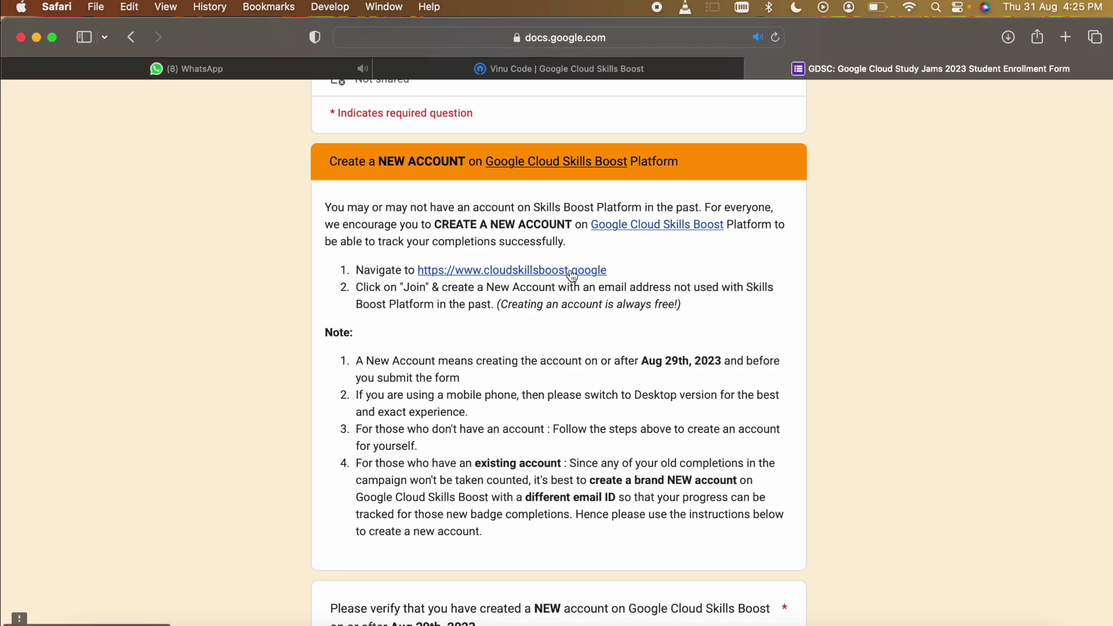
click(492, 271)
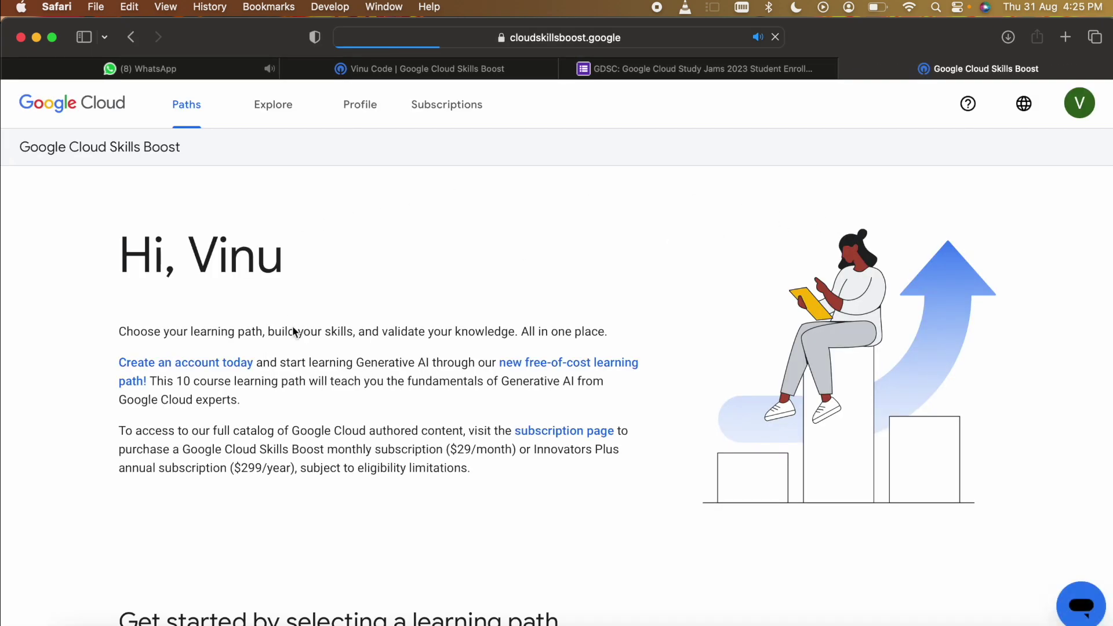
scroll(472, 412, down, 3)
scroll(472, 412, down, 10)
scroll(472, 412, up, 15)
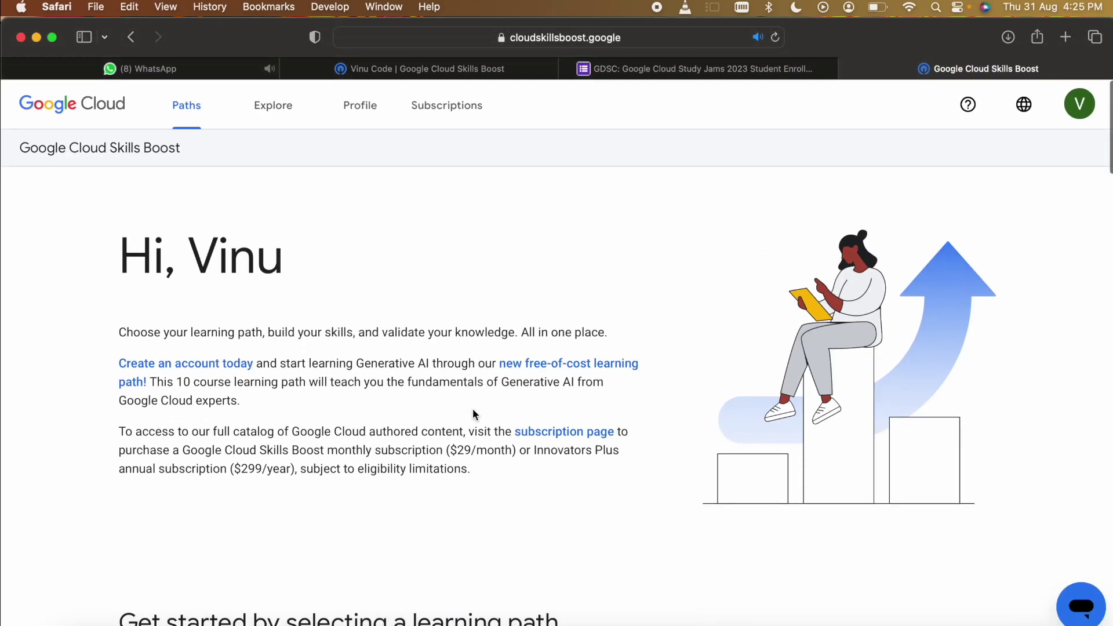
- Return to the enrollment form and read the notes on the new account's creation date and on existing accounts
click(597, 68)
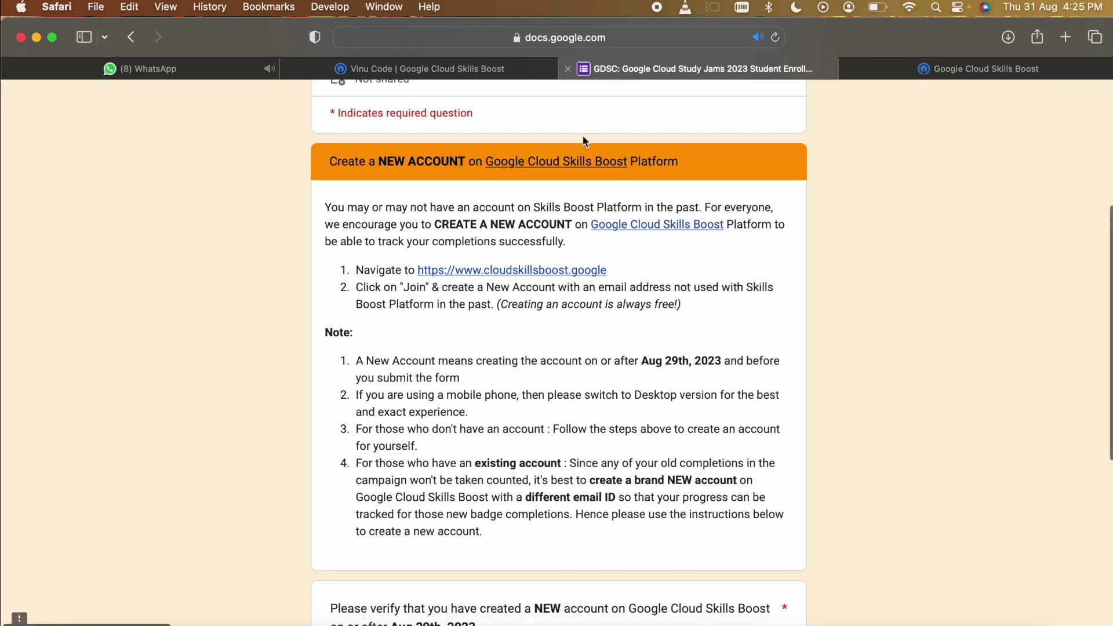
scroll(552, 335, down, 5)
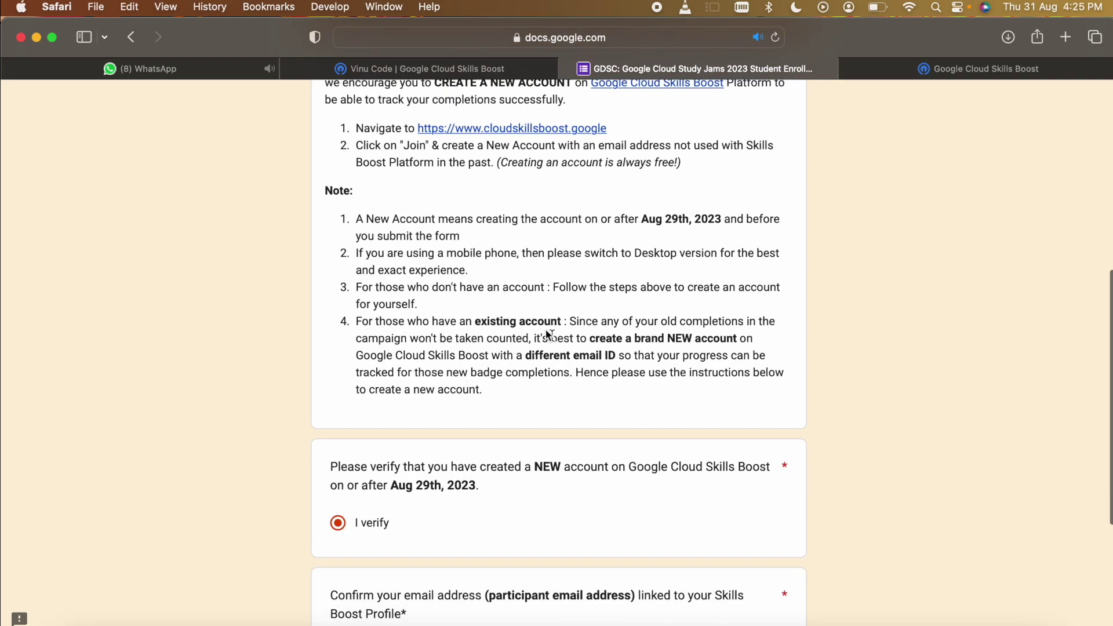
drag(639, 219, 723, 220)
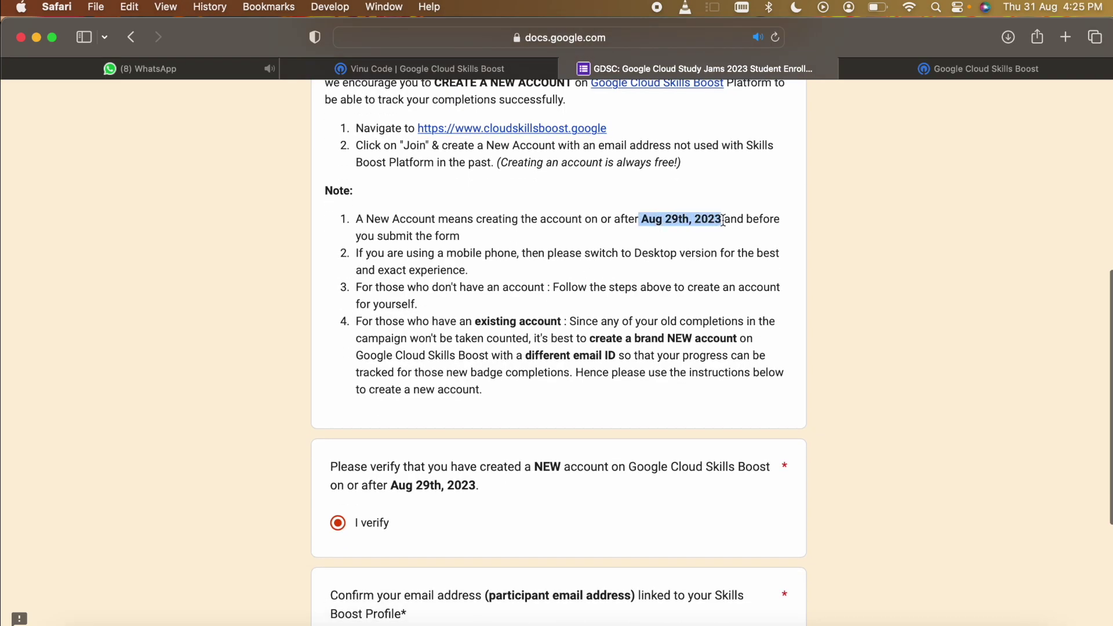
click(574, 284)
scroll(571, 295, down, 3)
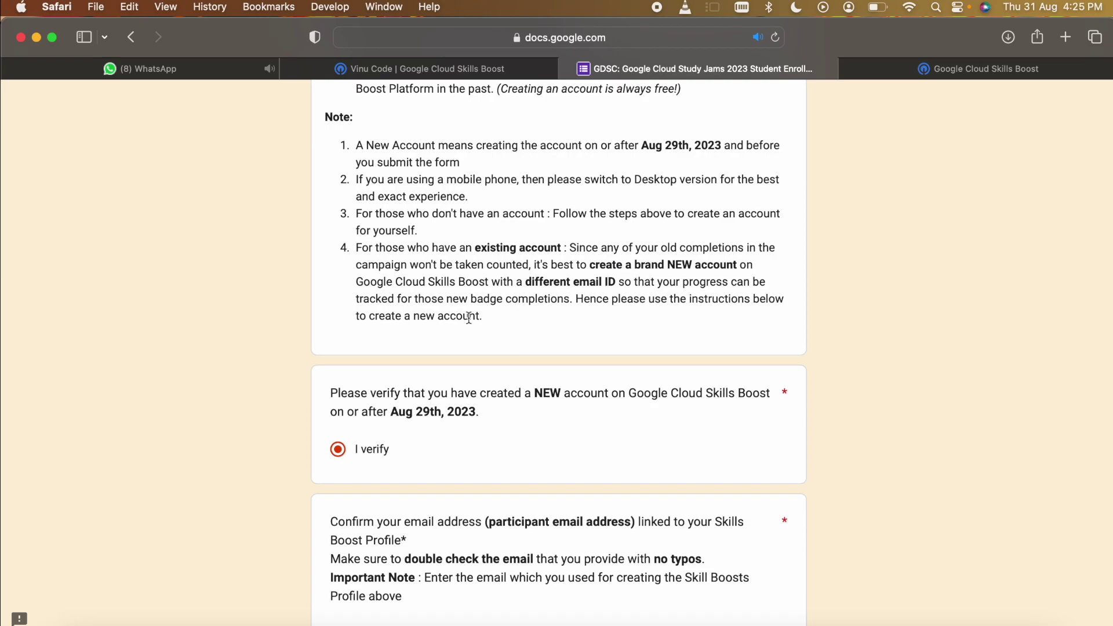
drag(475, 248, 734, 268)
click(564, 248)
click(735, 267)
drag(484, 265, 529, 266)
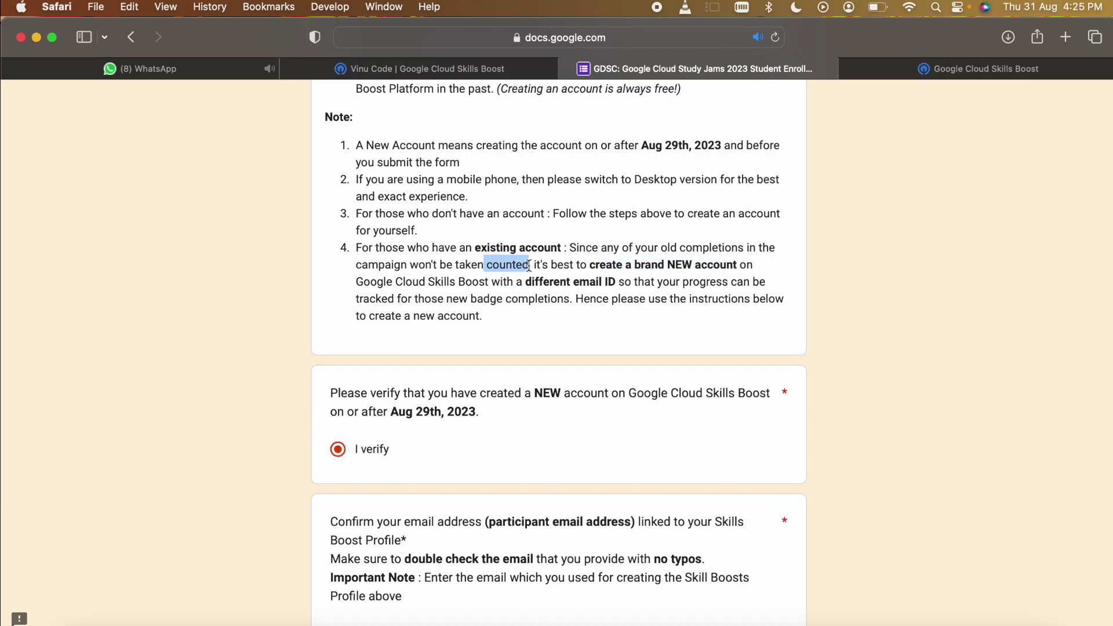
click(529, 265)
scroll(513, 384, down, 1)
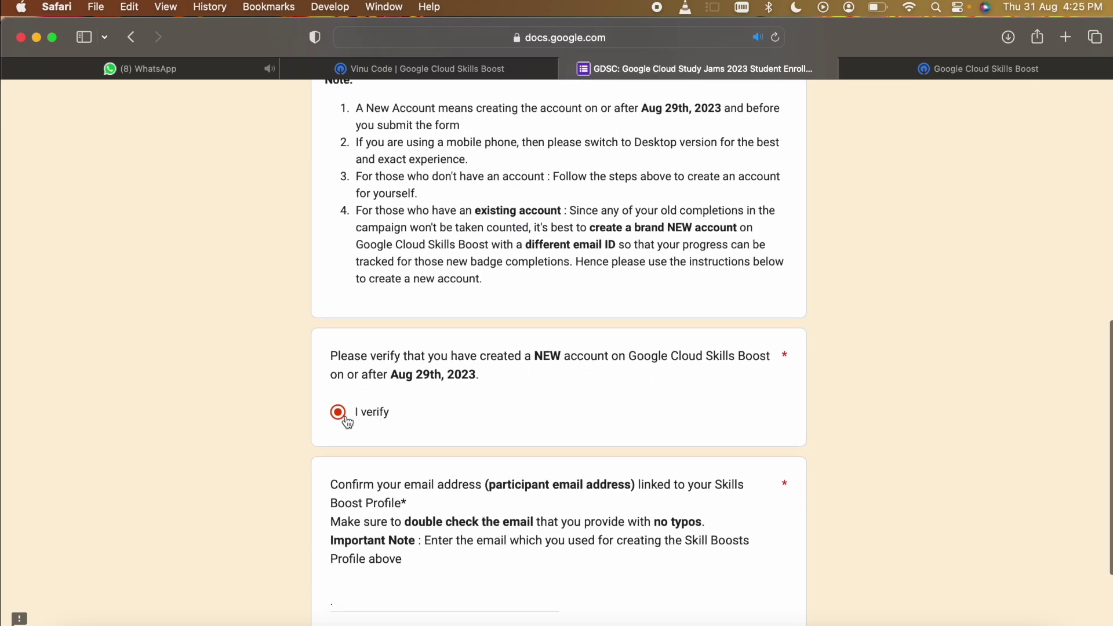
- Replace the Skills Boost email confirmation answer with the copied account email address and continue to the next page
scroll(338, 423, down, 4)
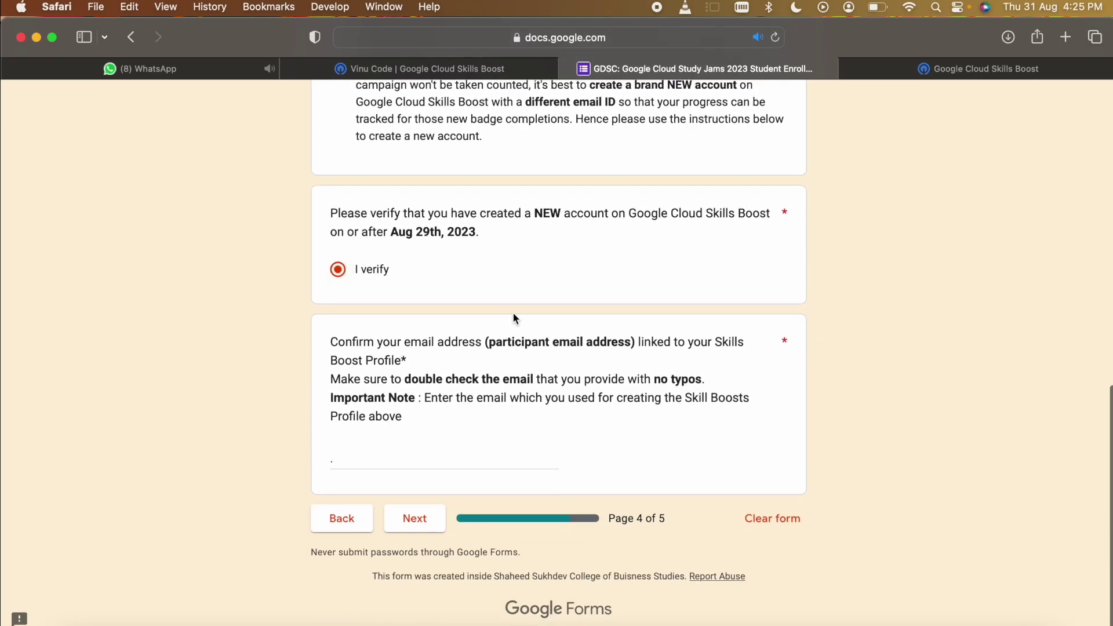
click(411, 459)
key(BackSpace)
key(super+v)
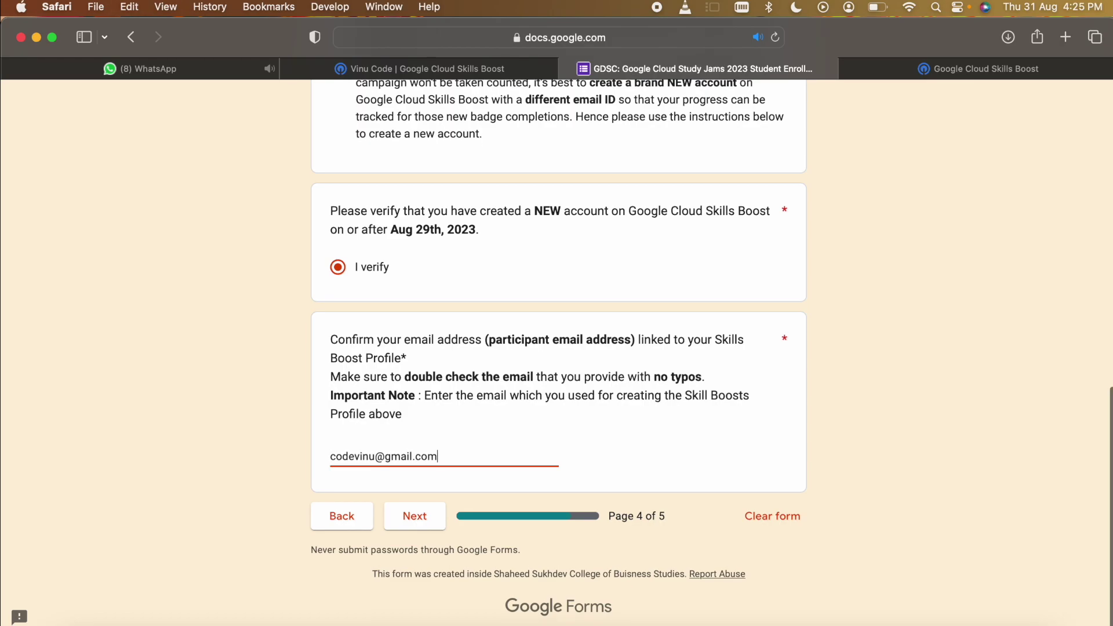
click(425, 522)
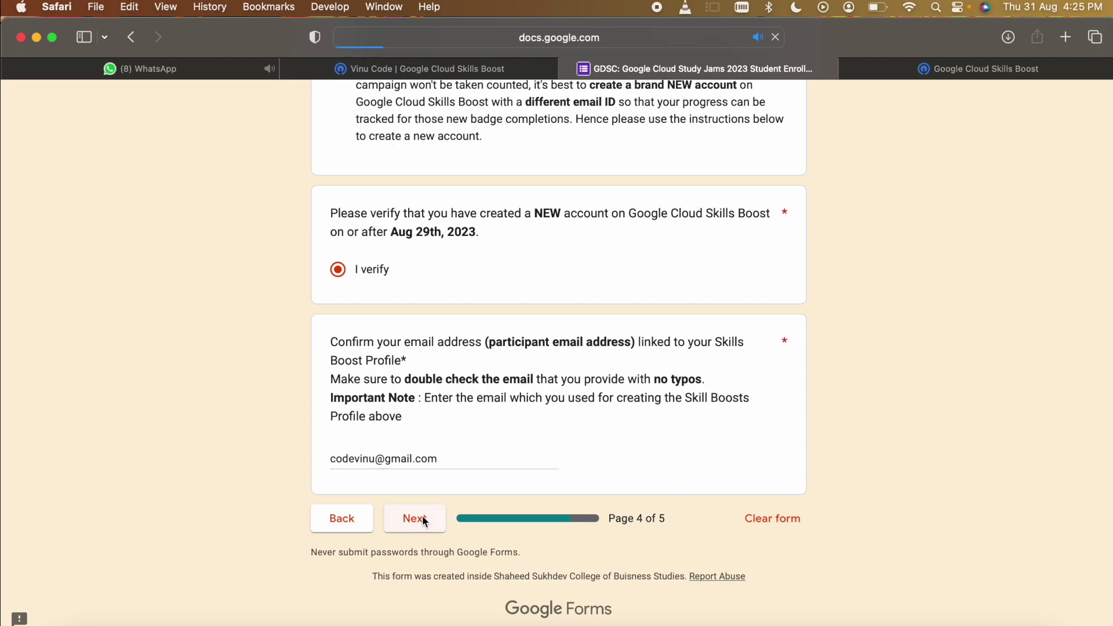
- Read the form's instructions for making the badge profile public and sharing the Skills Boost public profile URL
scroll(422, 515, down, 5)
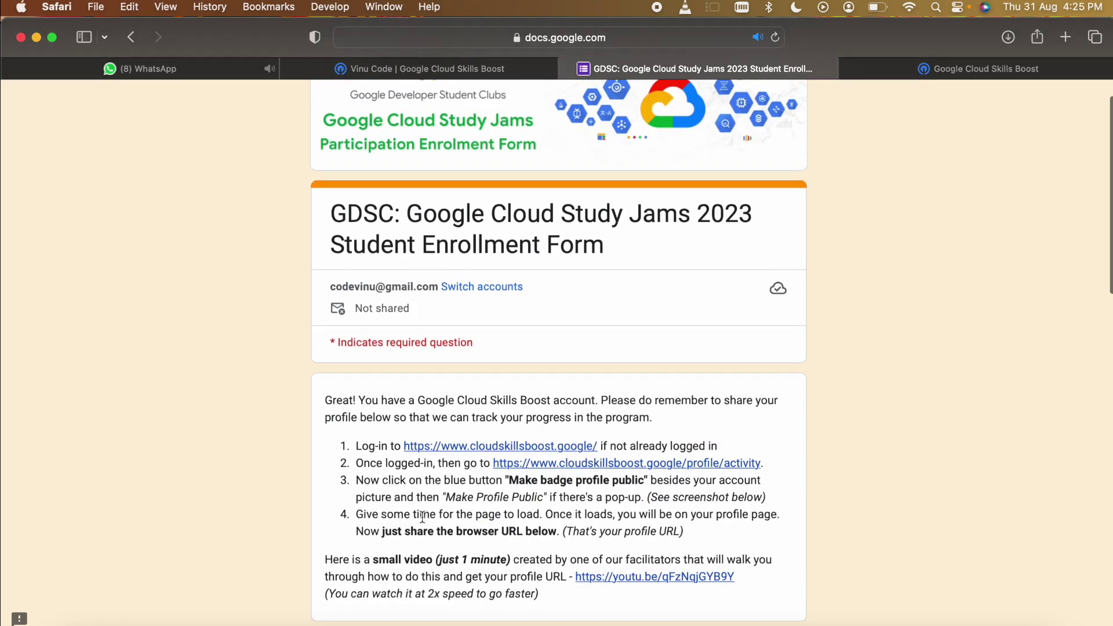
scroll(422, 516, down, 3)
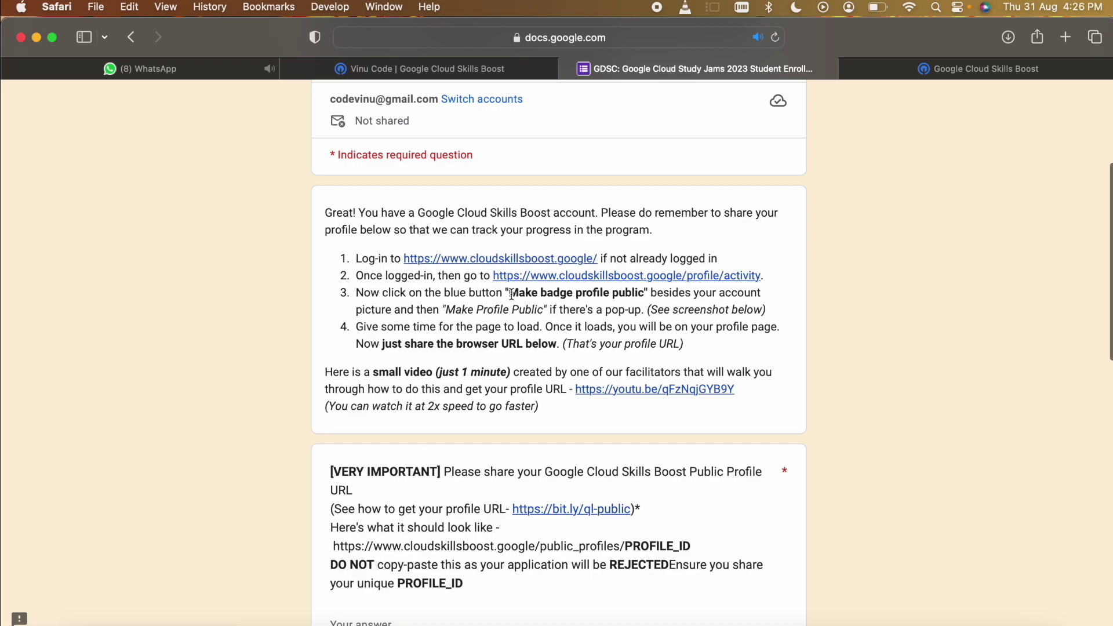
drag(504, 293, 647, 288)
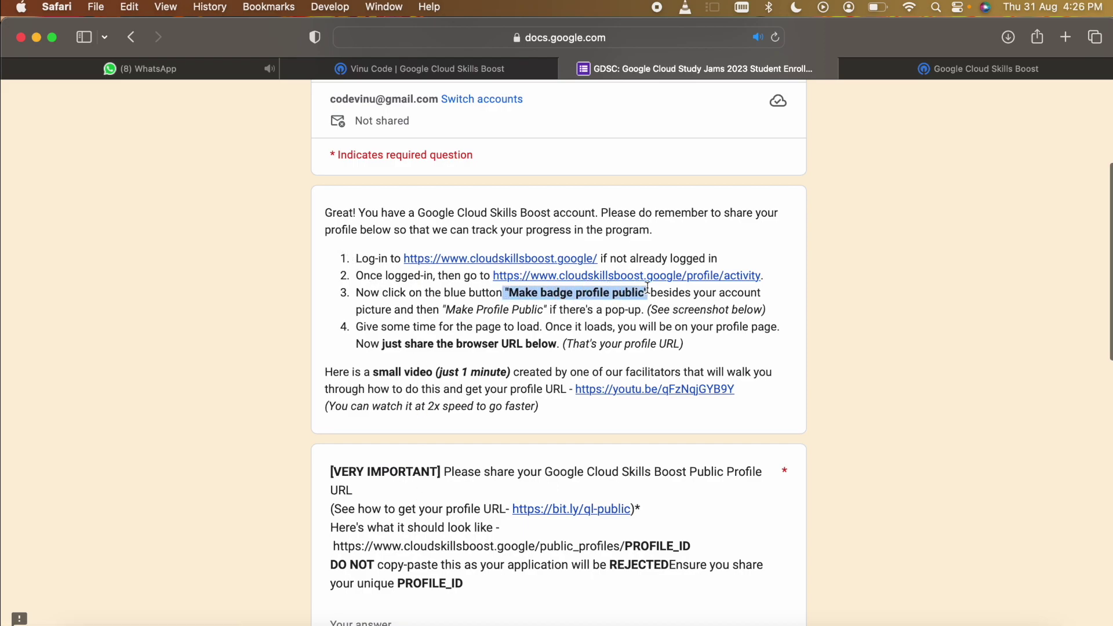
click(739, 349)
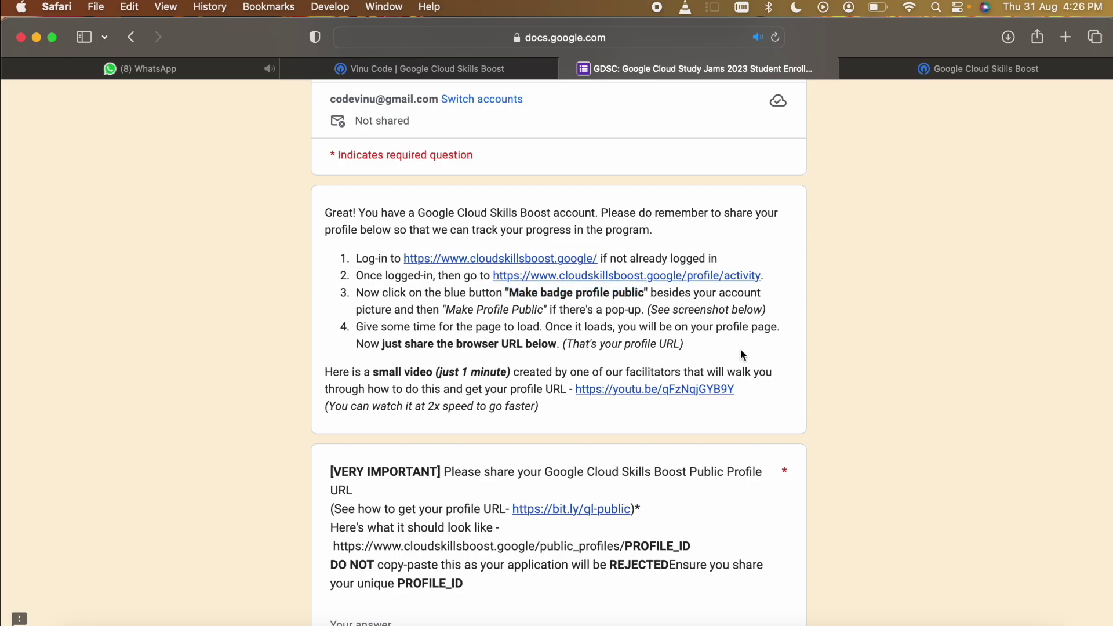
scroll(739, 349, down, 4)
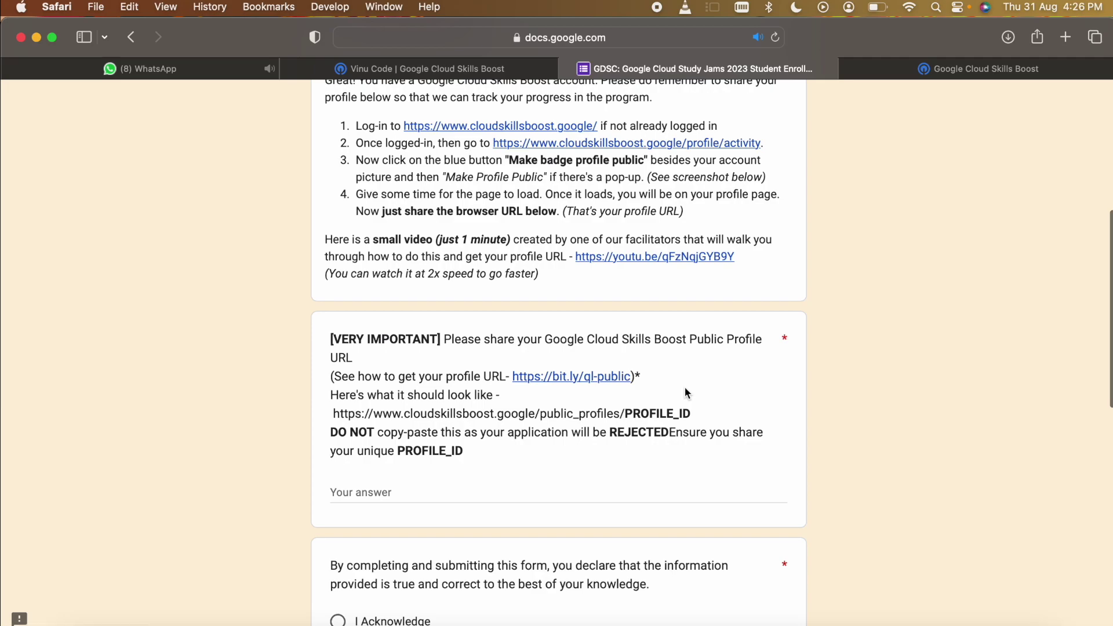
scroll(685, 393, down, 5)
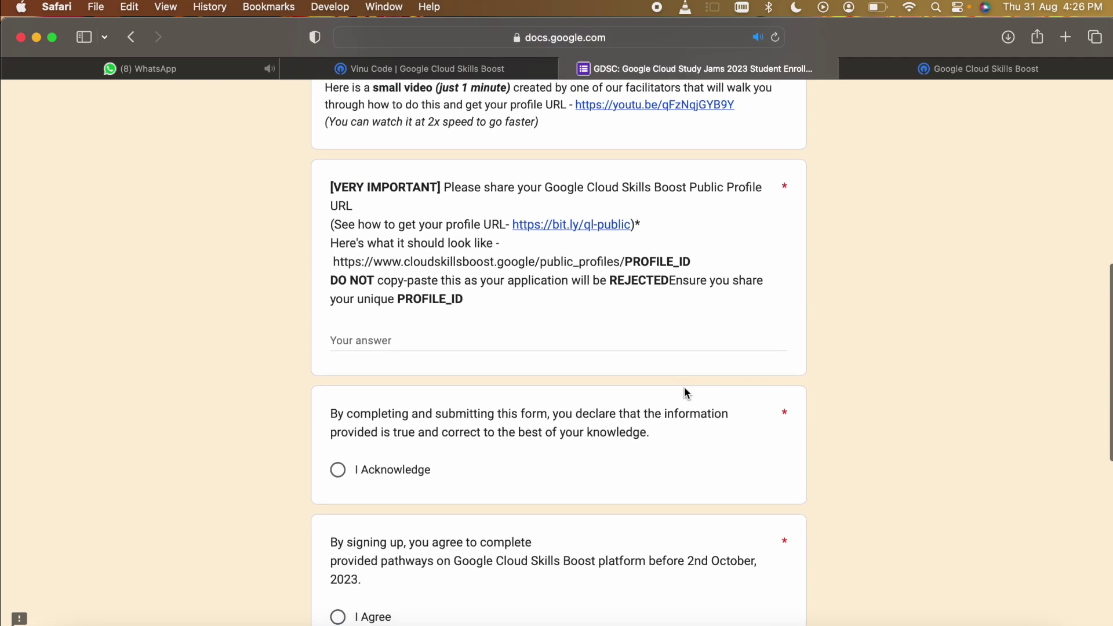
- Copy the profile ID from the end of the public profile URL on the Google Cloud Skills Boost profile page
click(415, 343)
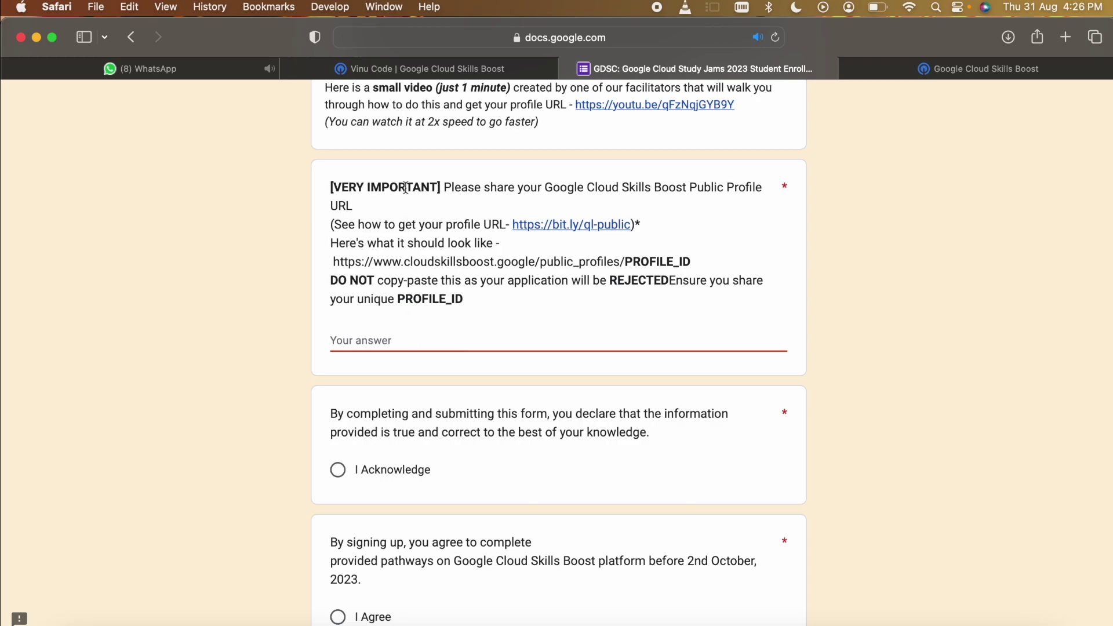
click(426, 70)
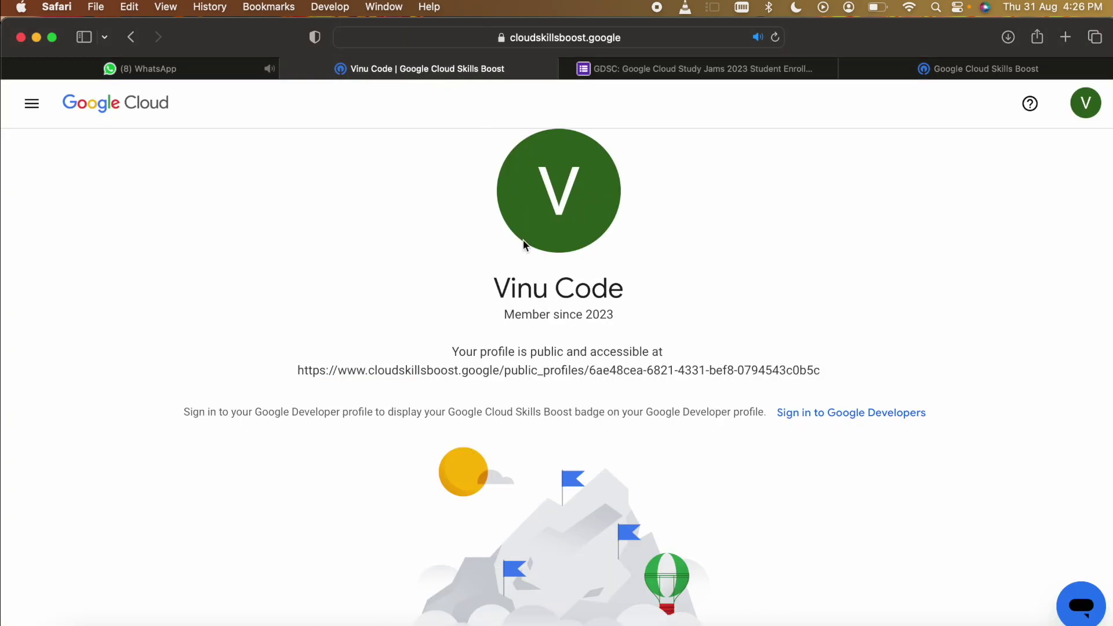
scroll(522, 316, down, 2)
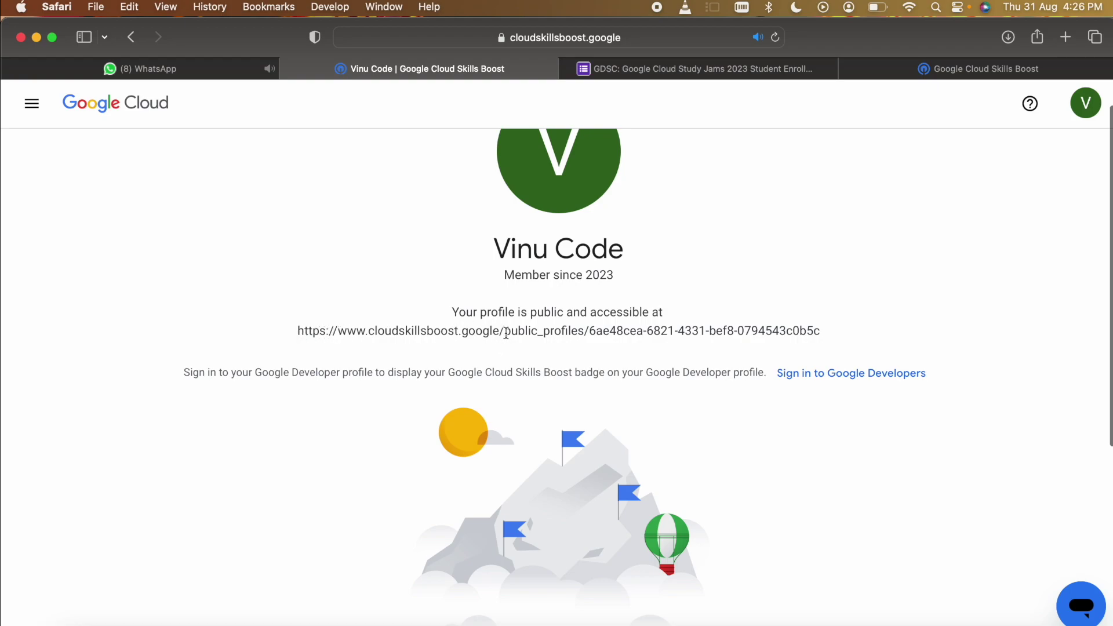
drag(506, 334, 828, 332)
key(super+c)
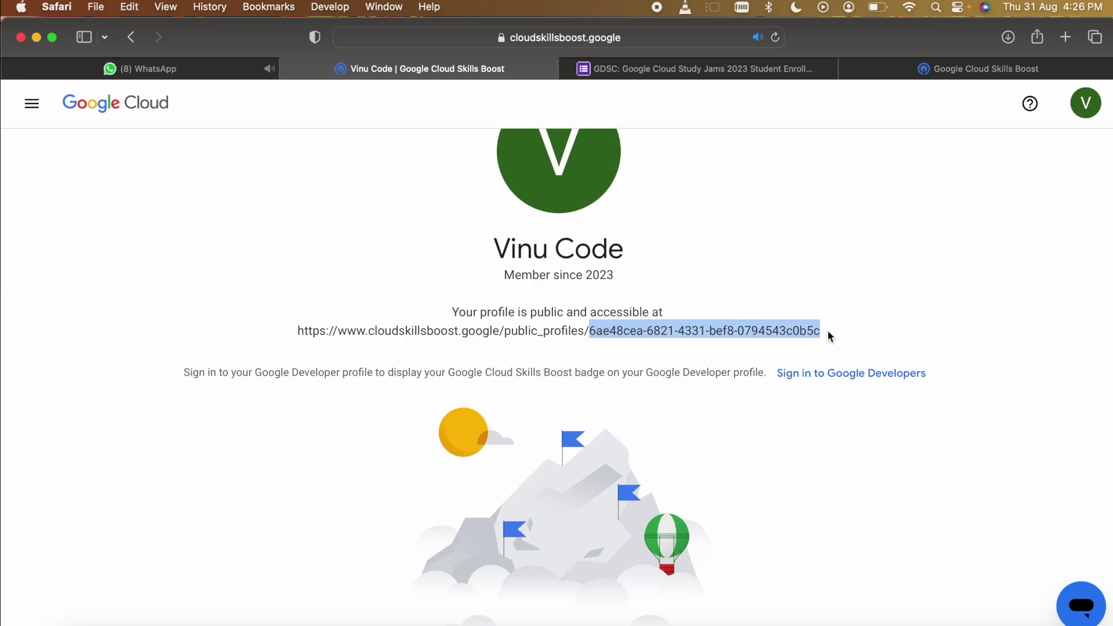
- Paste the copied profile ID as the enrollment form's answer to the public profile URL question and compare it with the profile page
click(718, 67)
click(469, 337)
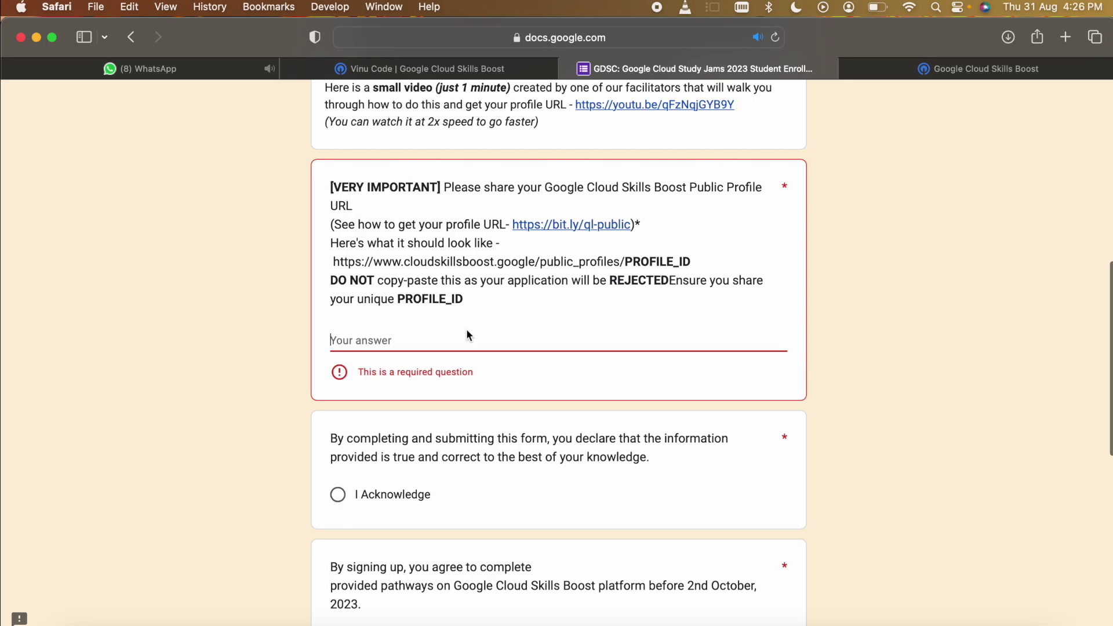
key(super+v)
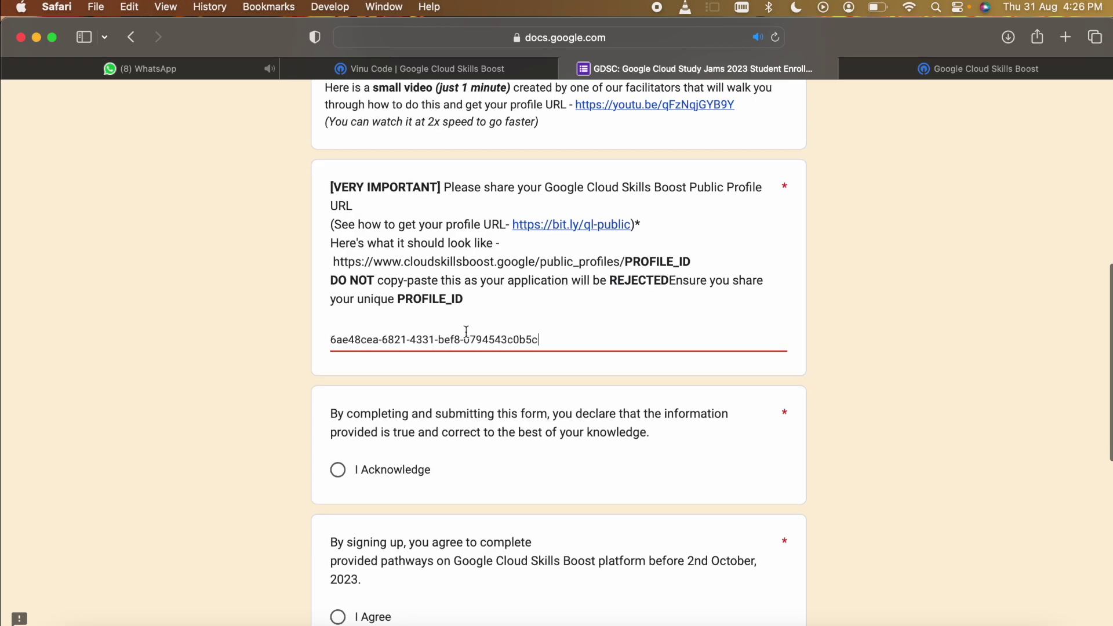
click(486, 74)
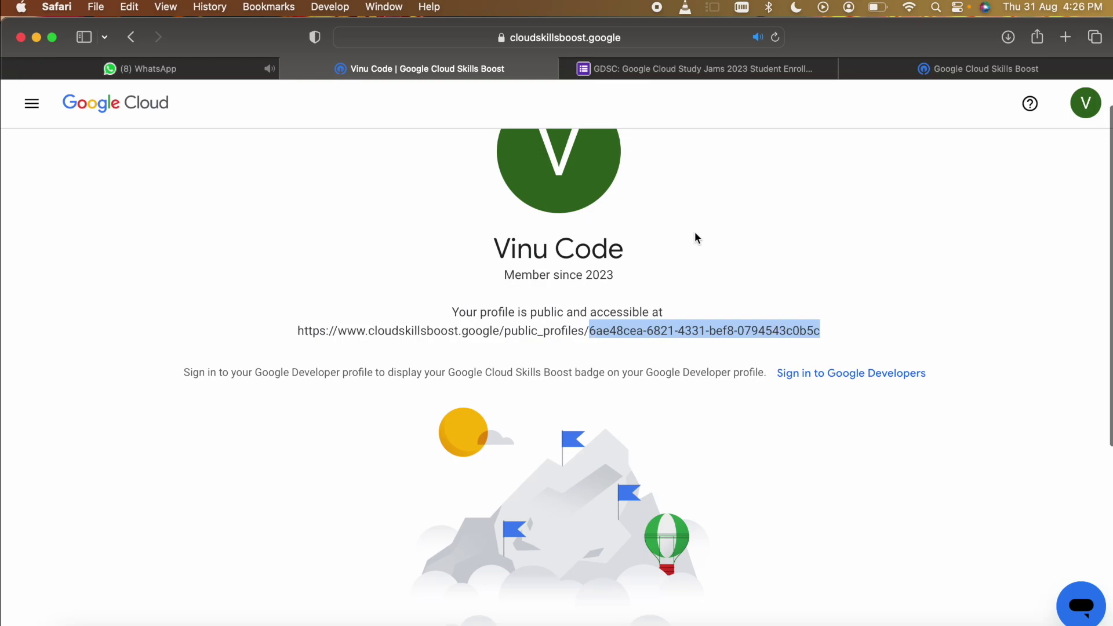
click(640, 72)
- Acknowledge that the information provided is true and agree to complete the pathways before 2nd October, 2023
scroll(499, 259, down, 3)
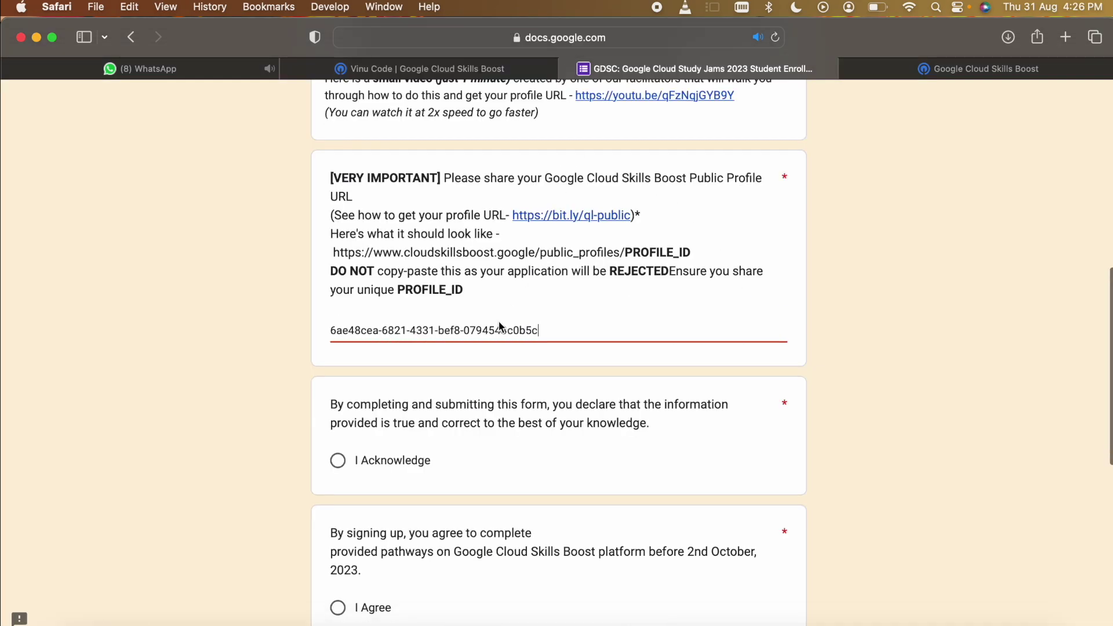
scroll(499, 322, down, 1)
click(337, 340)
scroll(338, 342, down, 5)
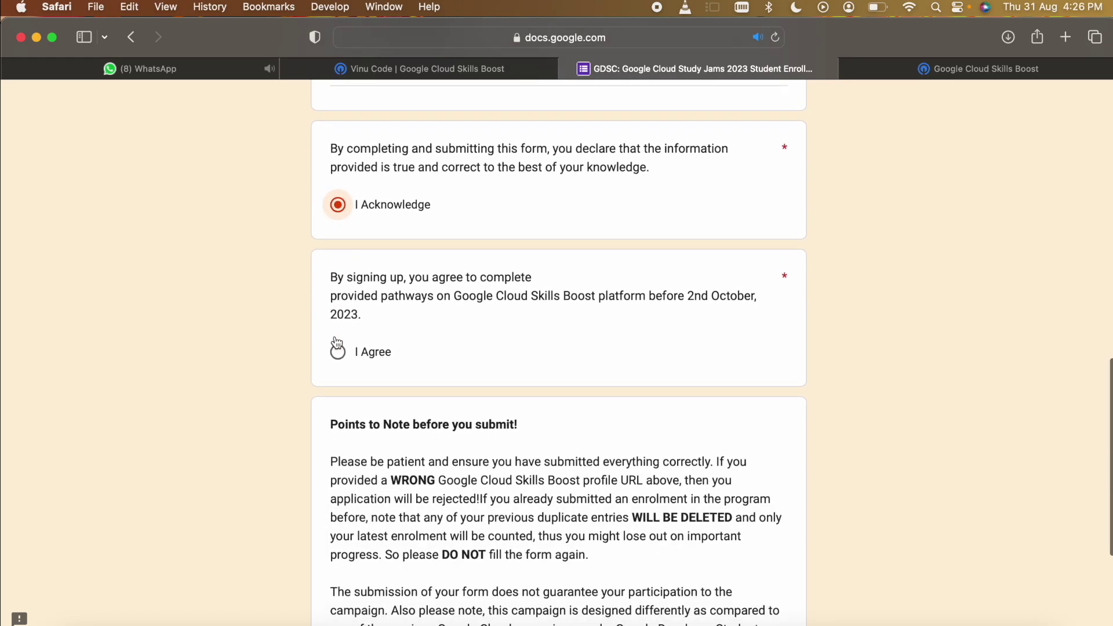
click(338, 349)
- Read the points to note before submission and submit the enrollment form
scroll(338, 351, down, 7)
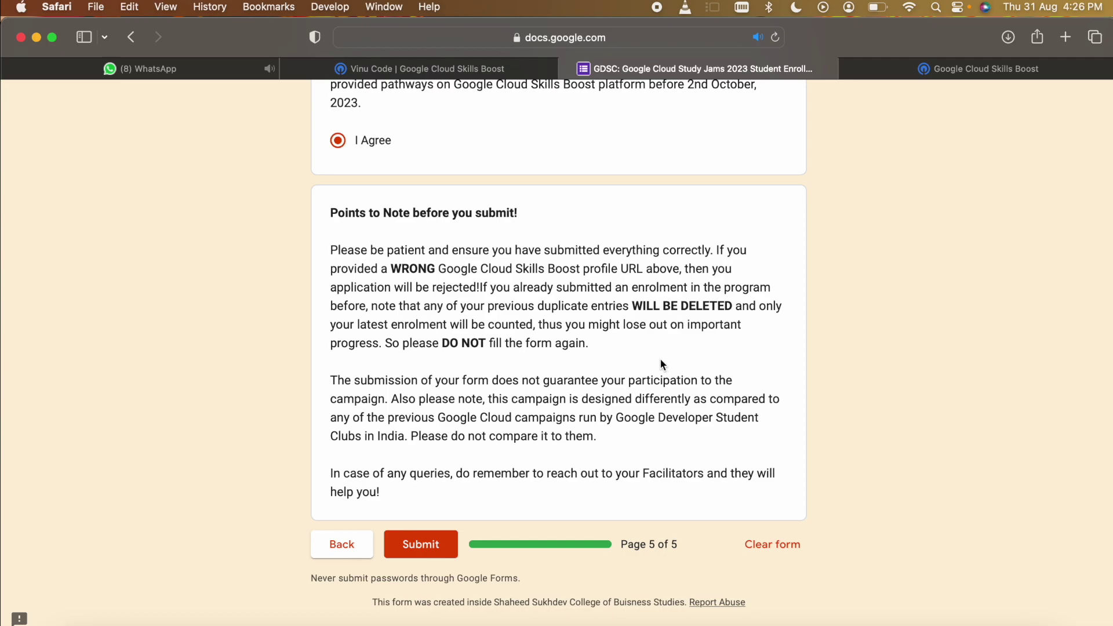
scroll(661, 361, down, 1)
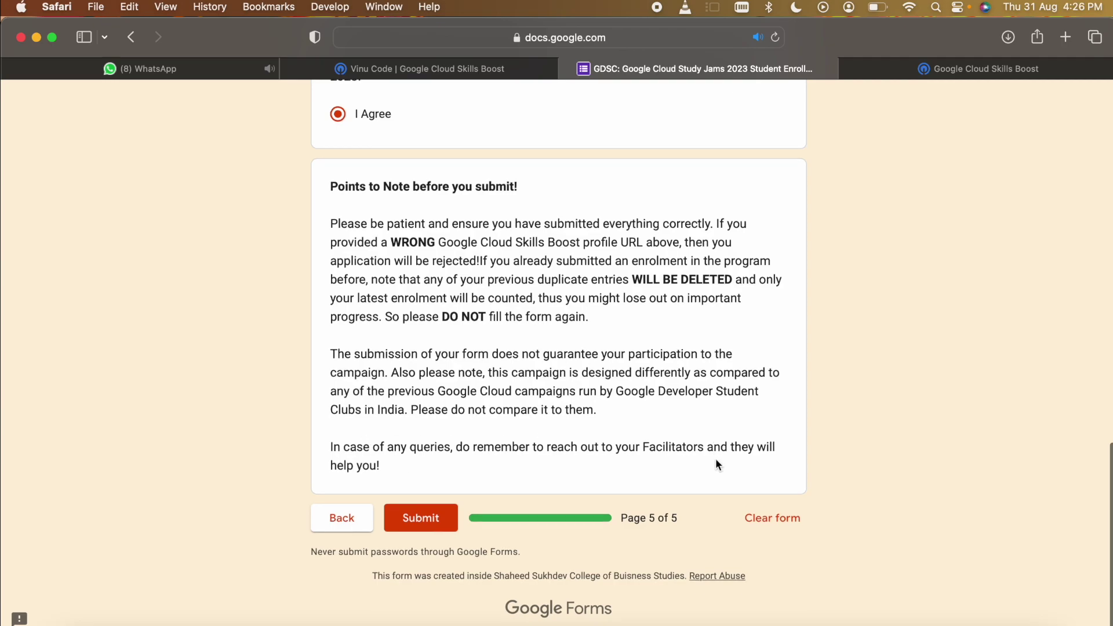
click(437, 525)
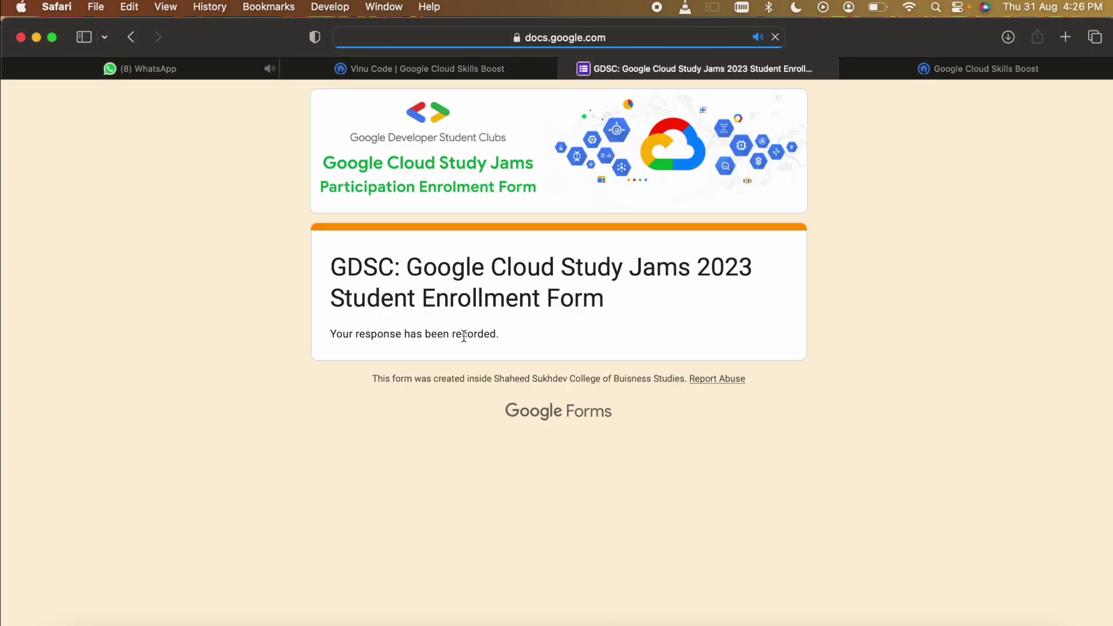
drag(330, 298, 605, 312)
click(605, 311)
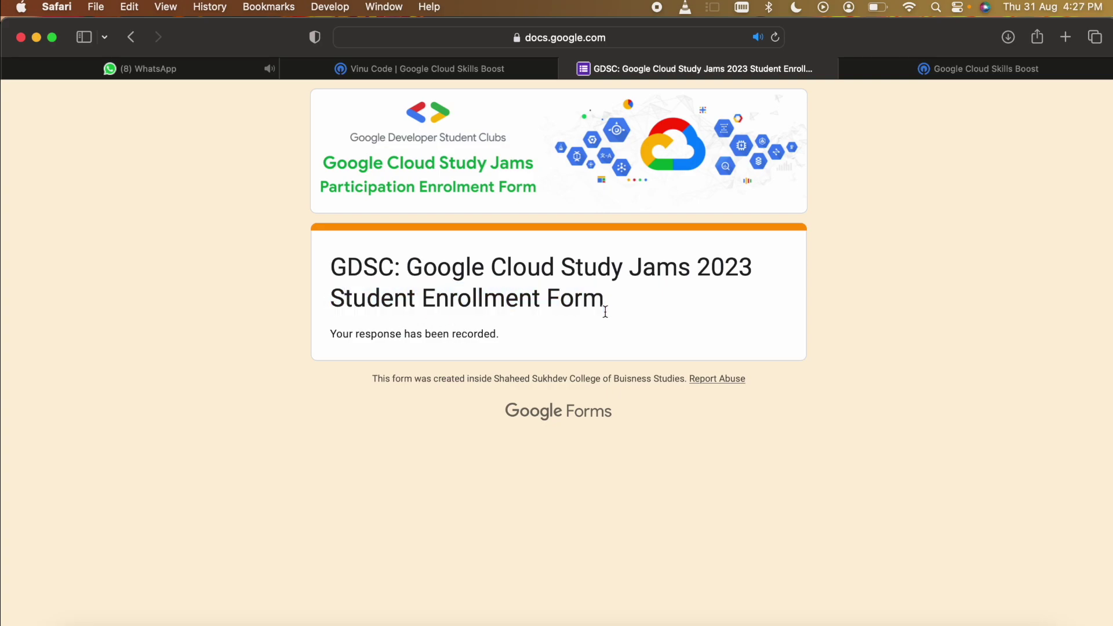